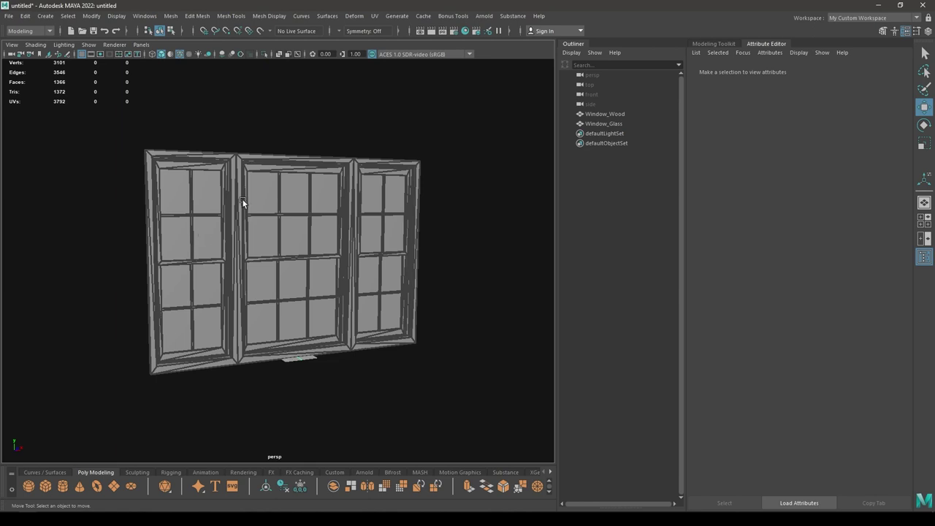
Examine the window model up close and from several angles, including its separate wood frame mesh
left_click_drag(271, 203, 299, 225, "alt")
scroll(318, 267, "up", 3)
left_click(275, 148)
left_click_drag(239, 165, 237, 199, "alt")
left_click(205, 114)
left_click_drag(277, 253, 230, 154, "alt")
scroll(256, 272, "down", 5)
right_click_drag(230, 154, 279, 314, "alt")
left_click_drag(280, 314, 252, 320, "alt")
right_click_drag(252, 320, 244, 278, "alt")
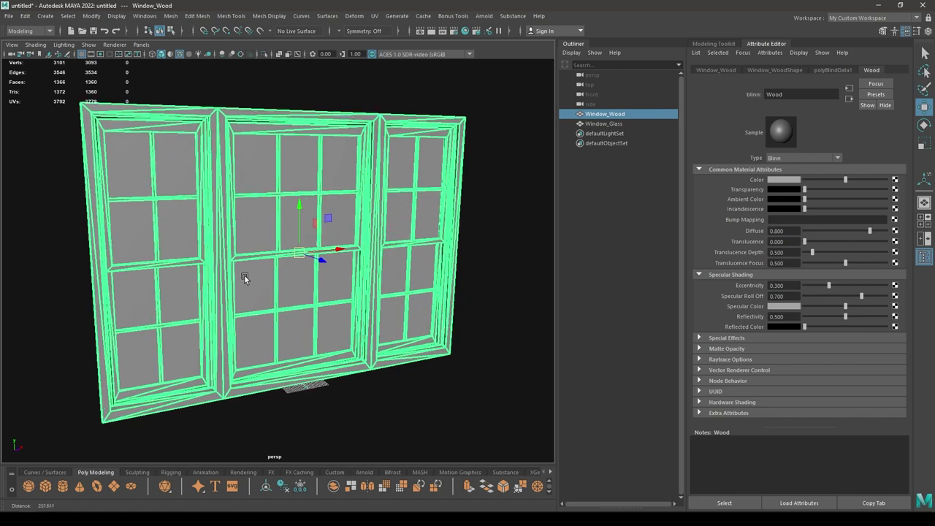
left_click_drag(244, 278, 258, 278, "alt")
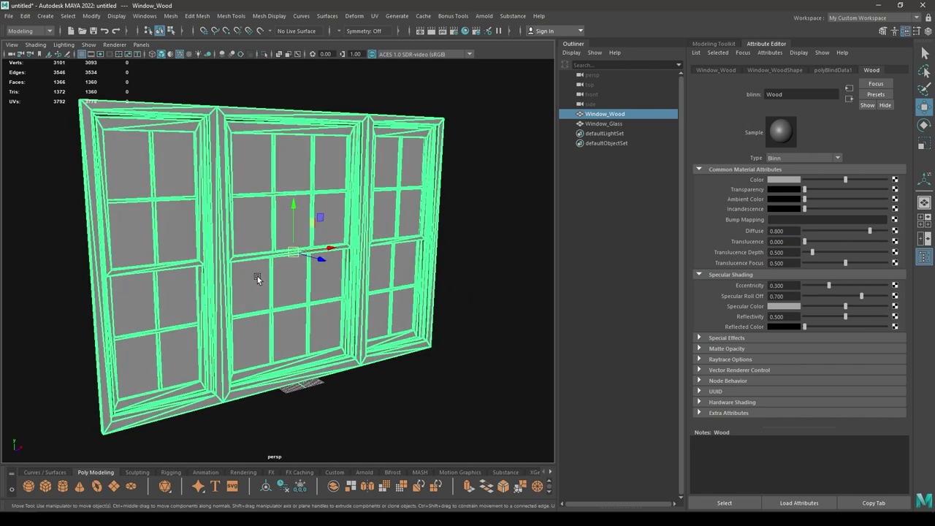
scroll(461, 190, "down", 2)
left_click_drag(461, 190, 441, 207, "alt")
Select both the Window_Wood and Window_Glass meshes and start exporting the selection
left_click(464, 212)
left_click_drag(491, 119, 496, 104, "alt")
left_click_drag(496, 104, 307, 254)
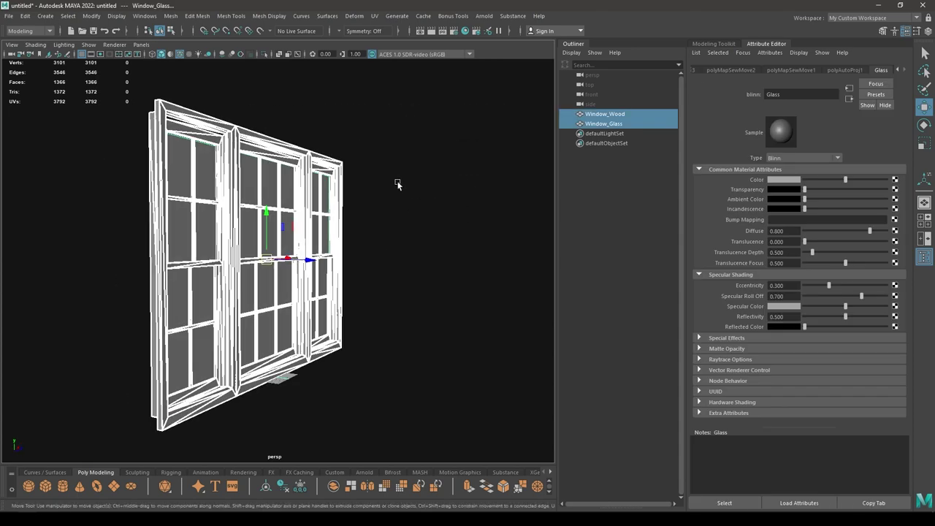
left_click(9, 15)
left_click(131, 164)
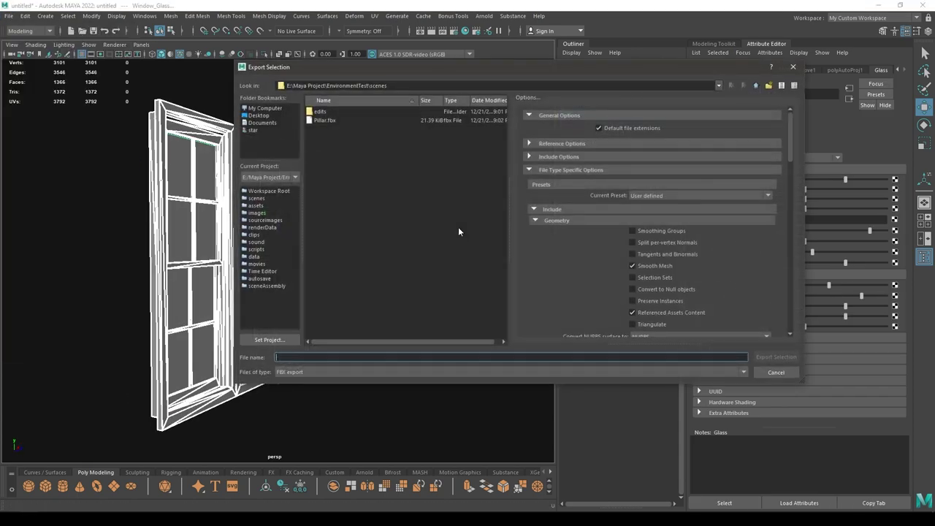
Create a folder named Glass on the Desktop and open it as the export location
left_click(260, 115)
right_click(320, 148)
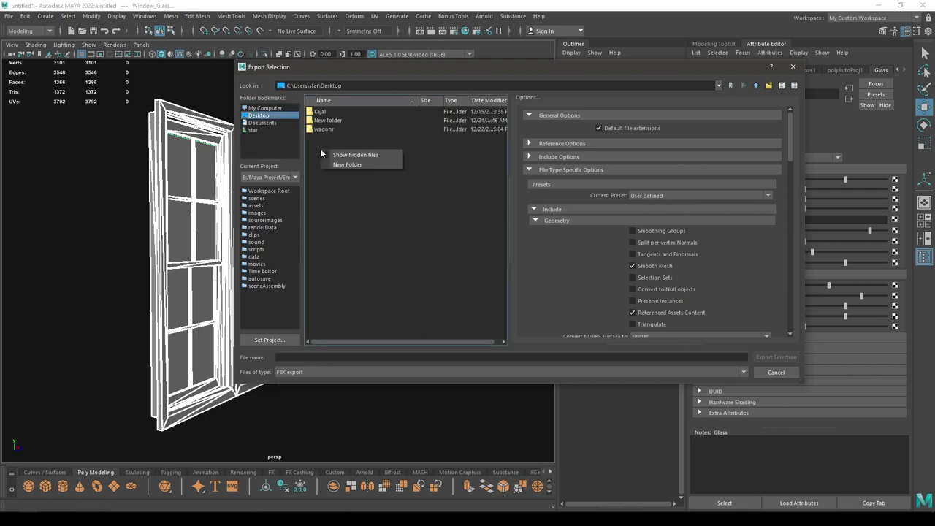
left_click(339, 164)
type("Glass")
key("Return")
key("Return")
Export the selected meshes as an FBX file named Window
left_click(344, 356)
type("Window")
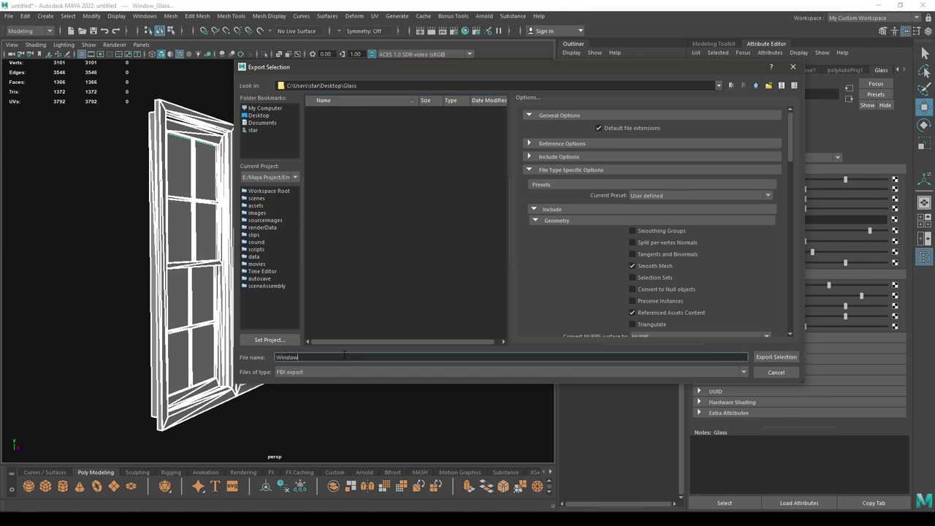
key("Return")
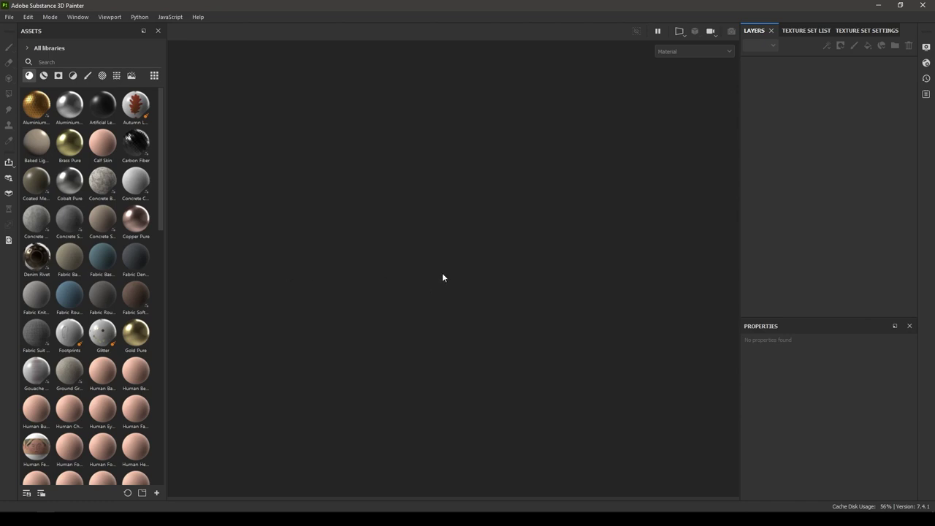
Switch to Substance 3D Painter and create a new project from Window.fbx in the Desktop's Glass folder
key("ctrl+n")
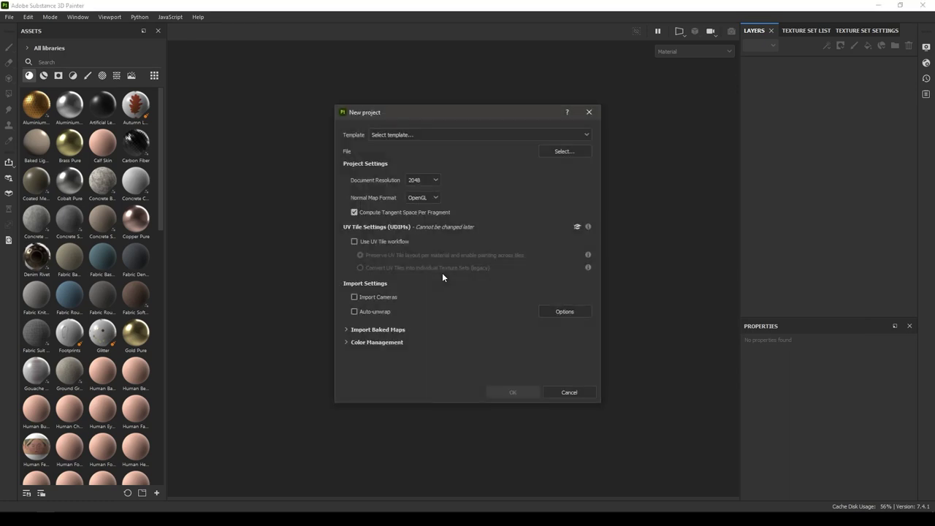
left_click(564, 152)
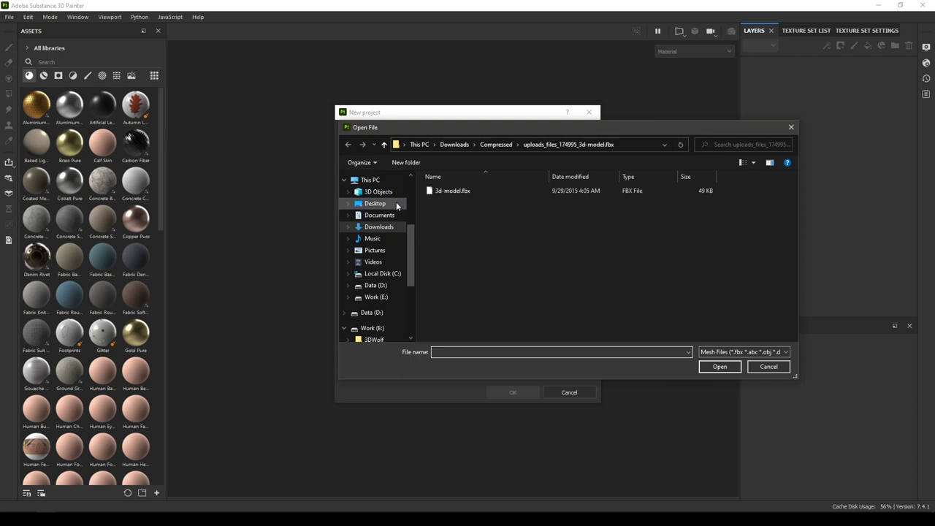
left_click(396, 204)
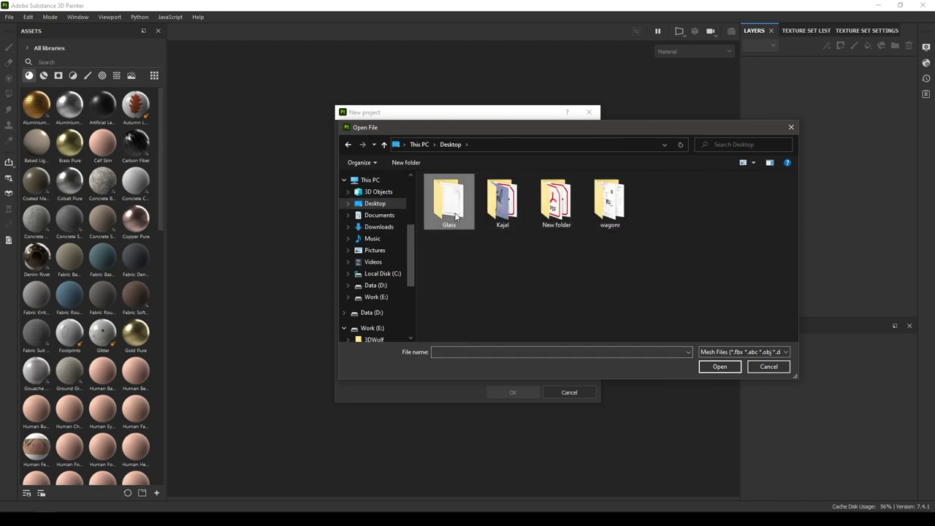
double_click(456, 216)
double_click(445, 190)
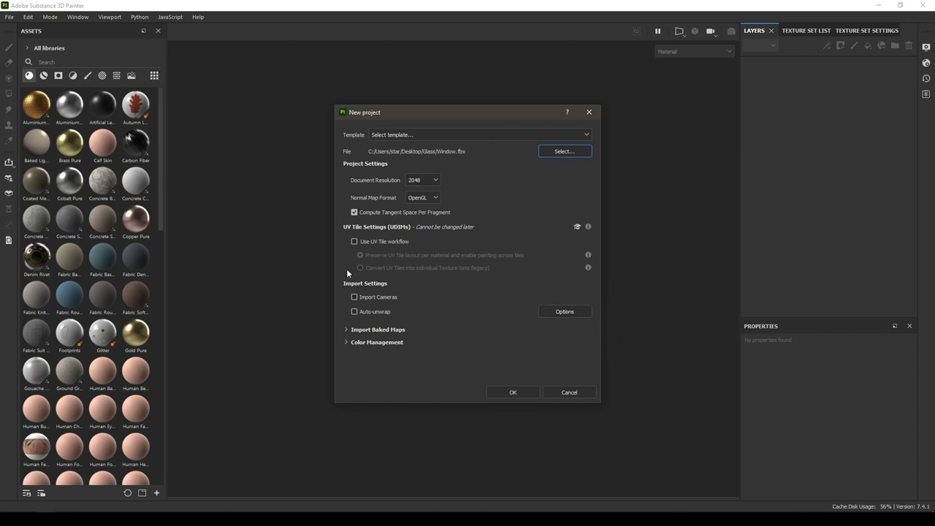
left_click(508, 394)
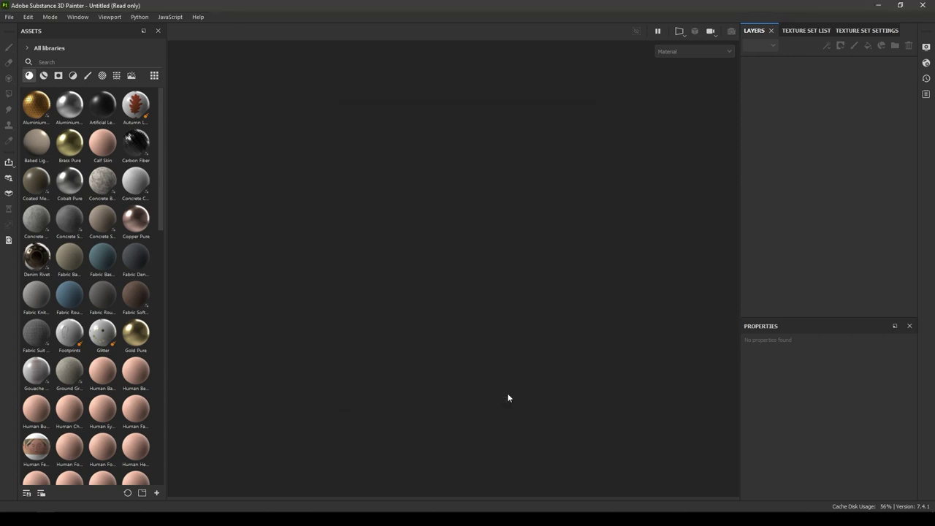
mouse_move(468, 375)
left_mouse_down("alt")
mouse_move(387, 378)
mouse_move(407, 372)
mouse_move(390, 357)
left_mouse_up("alt")
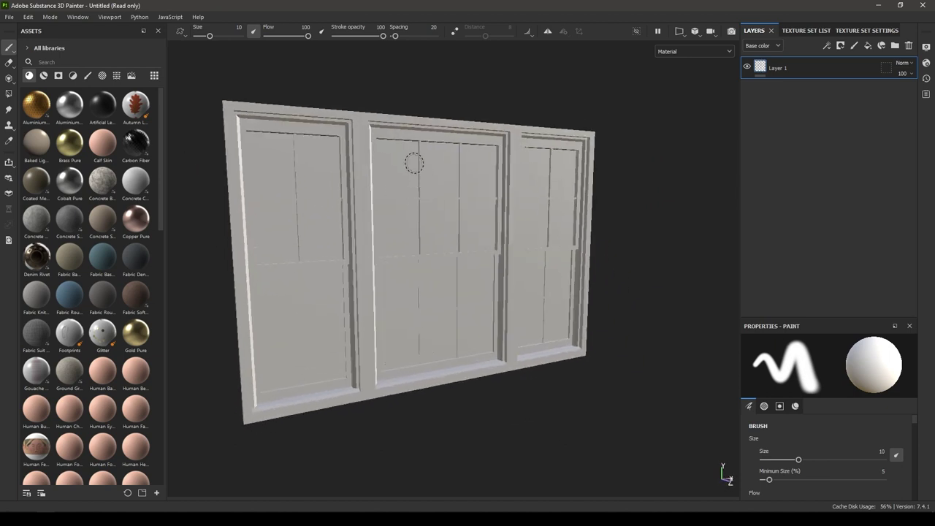
Check which parts of the window belong to the Glass and Wood texture sets by toggling their visibility
left_click(792, 32)
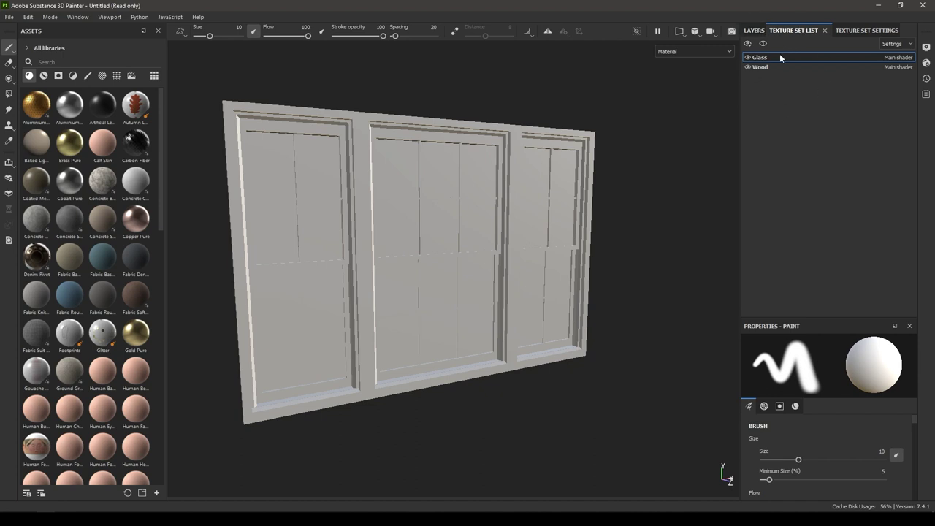
left_click(756, 67)
left_click(760, 57)
scroll(625, 197, "up", 3)
middle_click_drag(625, 197, 649, 194, "alt")
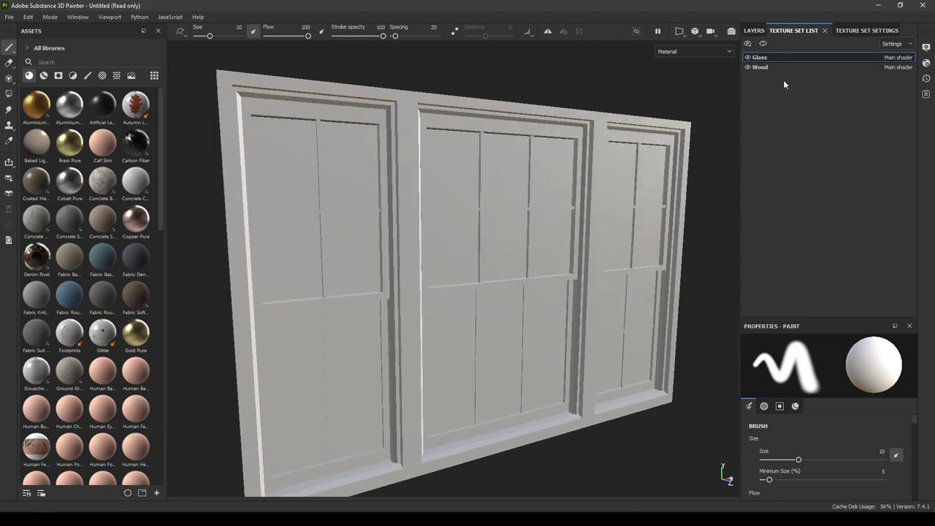
left_click(747, 58)
left_click(748, 58)
left_click(748, 57)
left_click(747, 67)
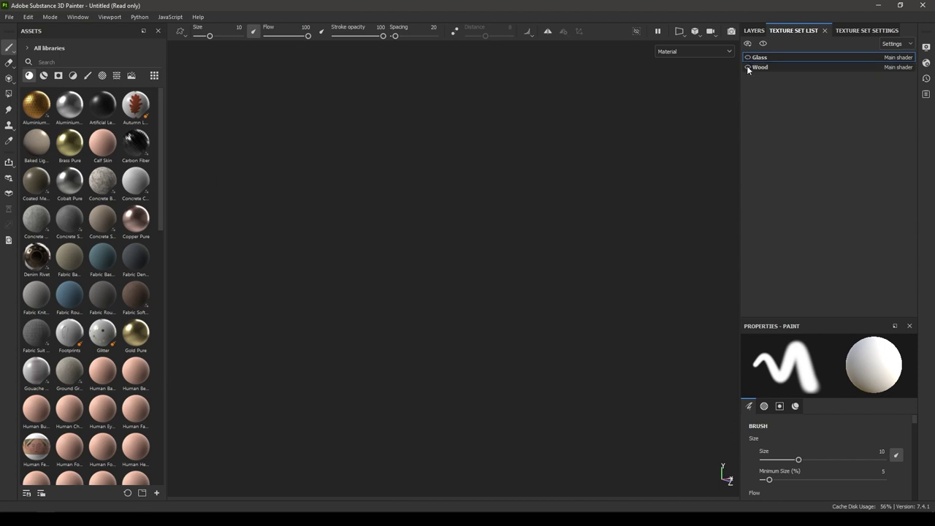
left_click(747, 67)
left_click(747, 58)
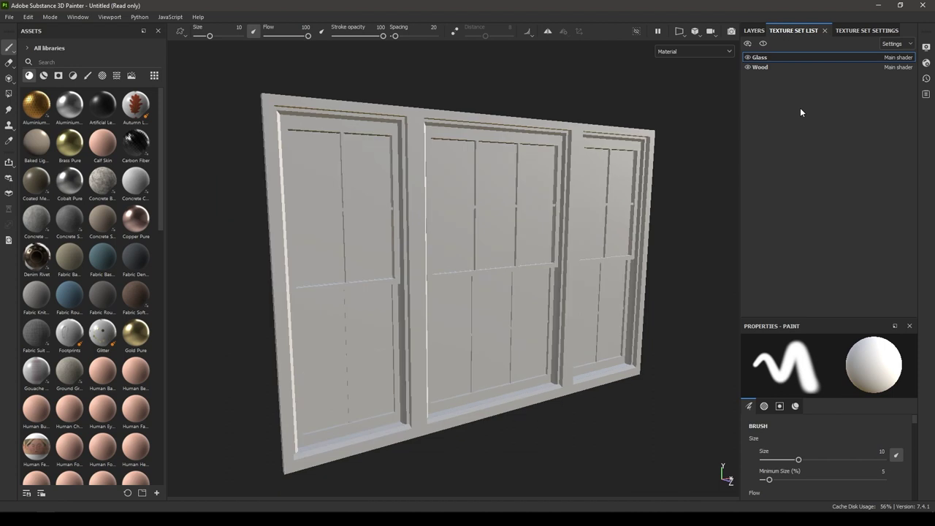
View the layer stack of the Wood texture set and examine the window from different angles
left_click(774, 67)
left_click(754, 30)
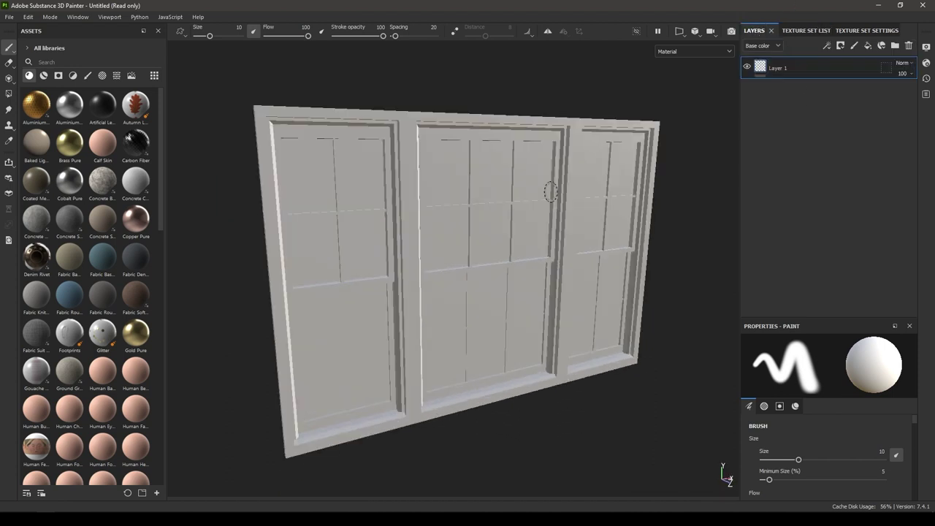
mouse_move(551, 191)
left_mouse_down("alt")
mouse_move(533, 148)
mouse_move(530, 173)
mouse_move(549, 176)
left_mouse_up("alt")
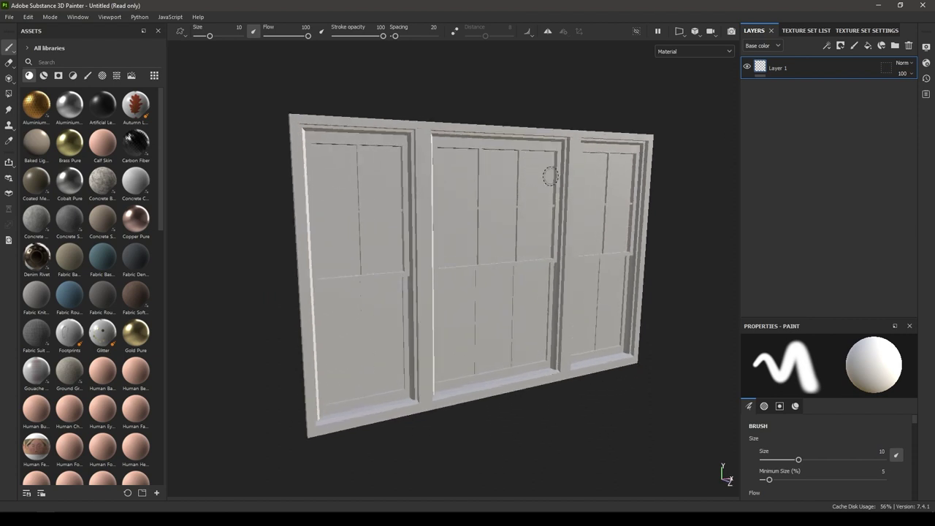
left_click_drag(530, 333, 484, 321, "alt")
right_click_drag(484, 322, 507, 391, "alt")
left_click_drag(507, 390, 532, 388, "alt")
right_click_drag(532, 388, 530, 329, "alt")
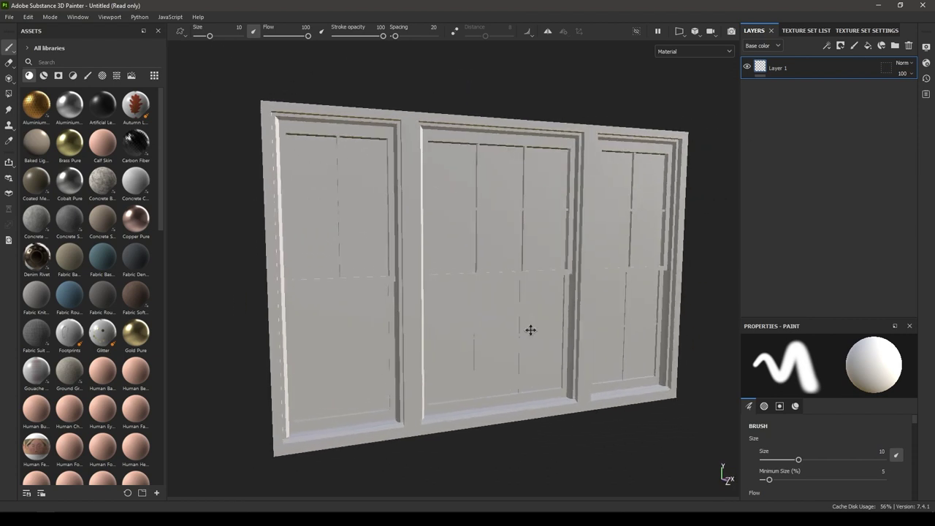
middle_click_drag(530, 329, 525, 334, "alt")
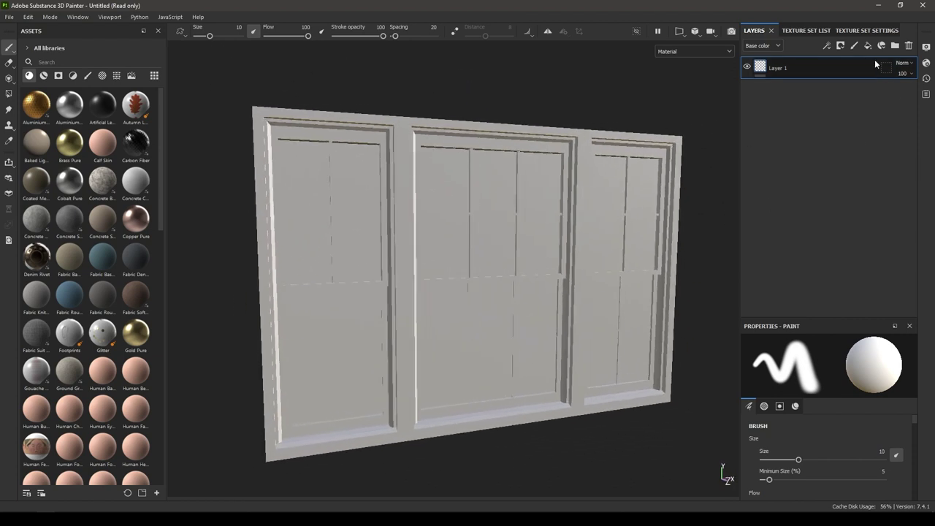
Make the Glass texture set active and browse the shaders available for the main shader without changing it
left_click(804, 29)
left_click(776, 58)
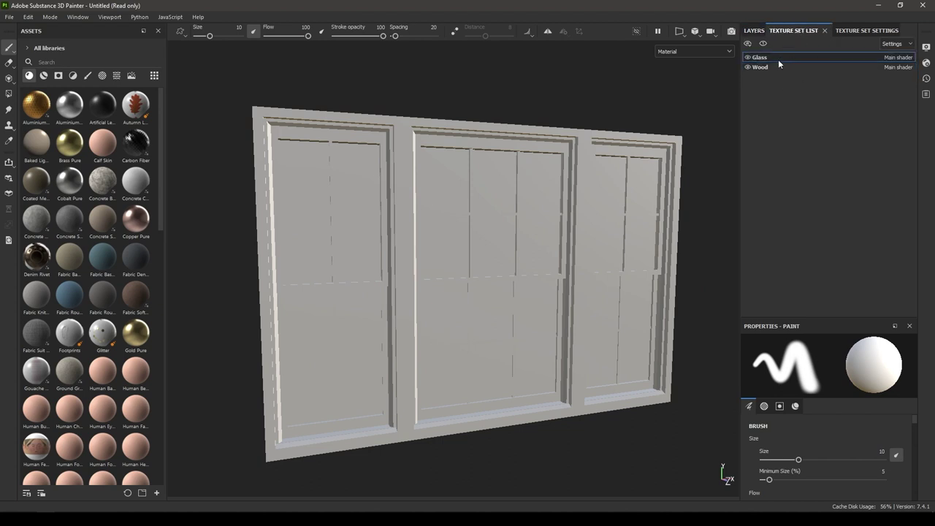
left_click(928, 64)
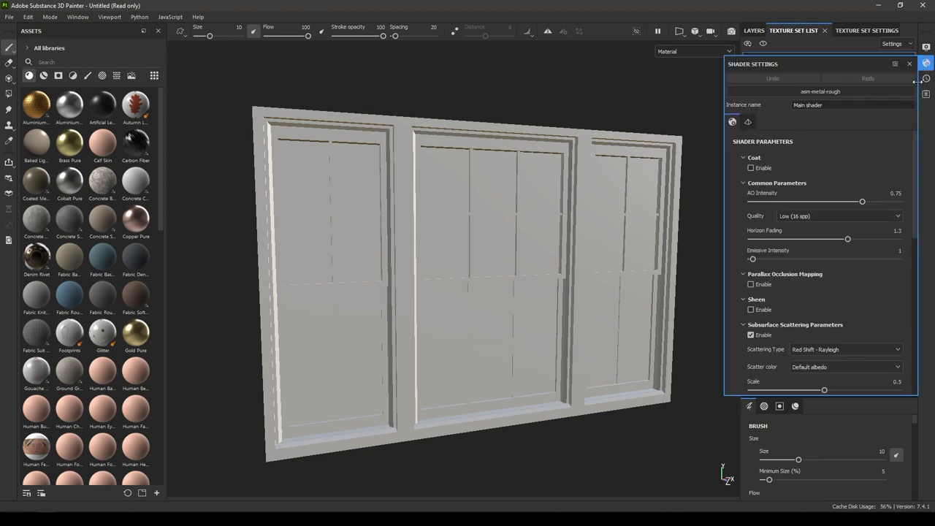
left_click(860, 87)
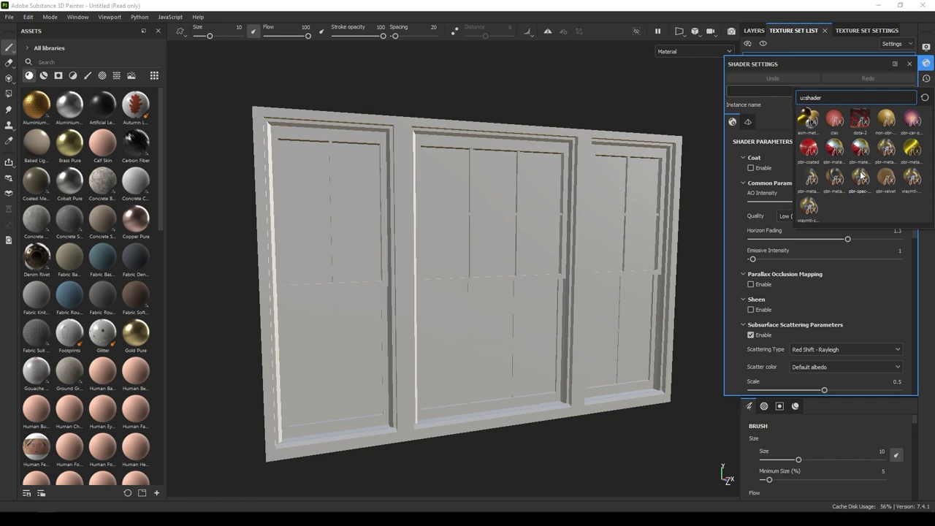
mouse_move(818, 181)
key("Escape")
left_click(926, 62)
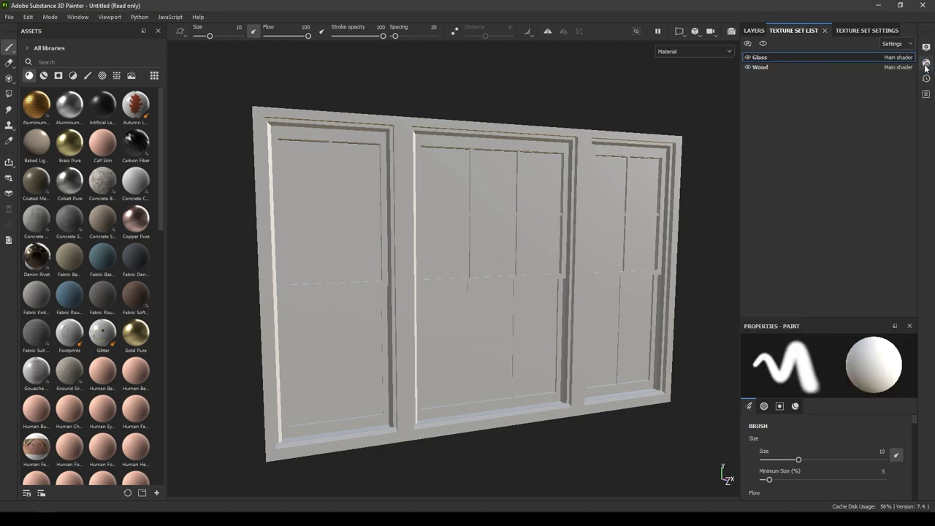
Add an Opacity channel to the Glass texture set
left_click(855, 32)
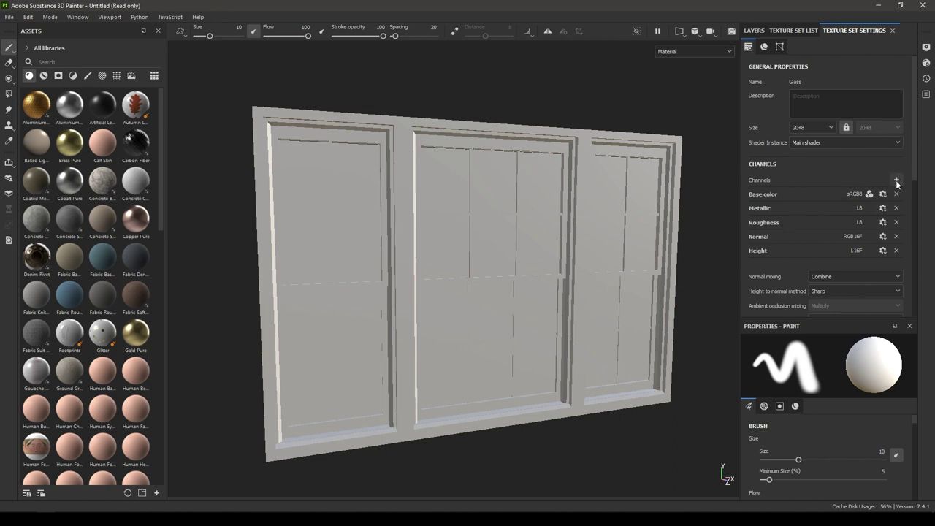
left_click(897, 179)
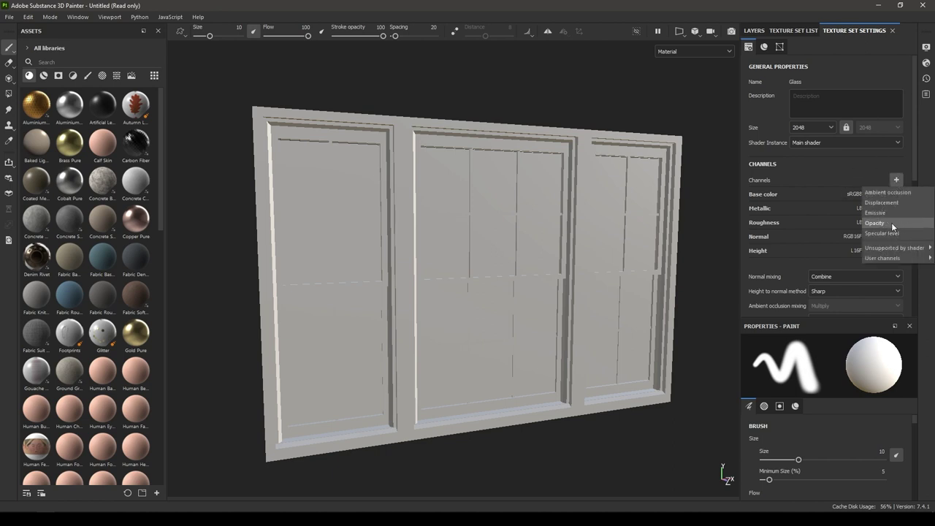
left_click(891, 222)
Check the paint brush's material properties for the opacity channel
scroll(839, 436, "down", 5)
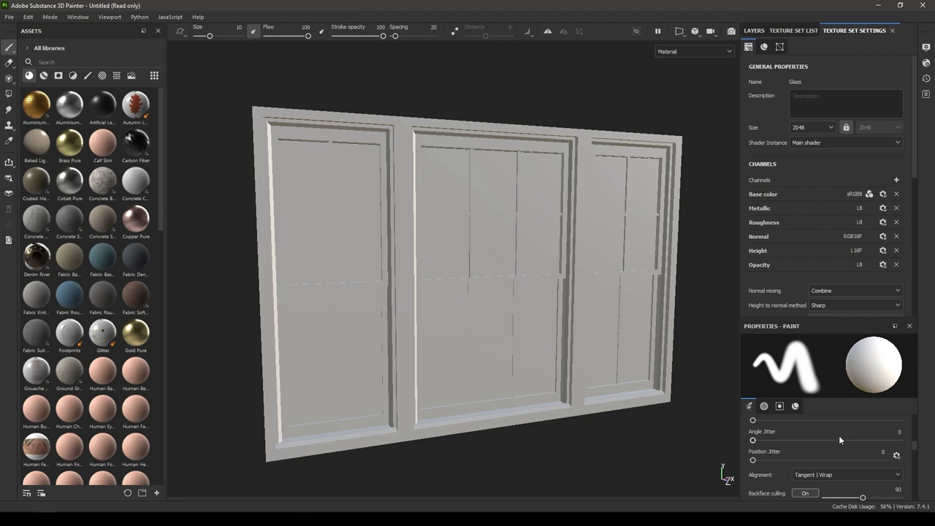
left_click_drag(819, 318, 822, 175)
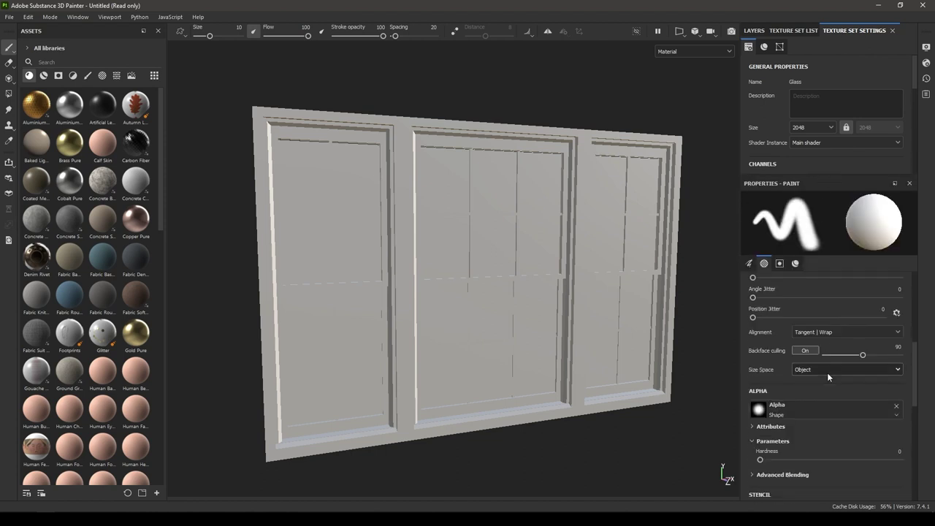
scroll(828, 377, "down", 5)
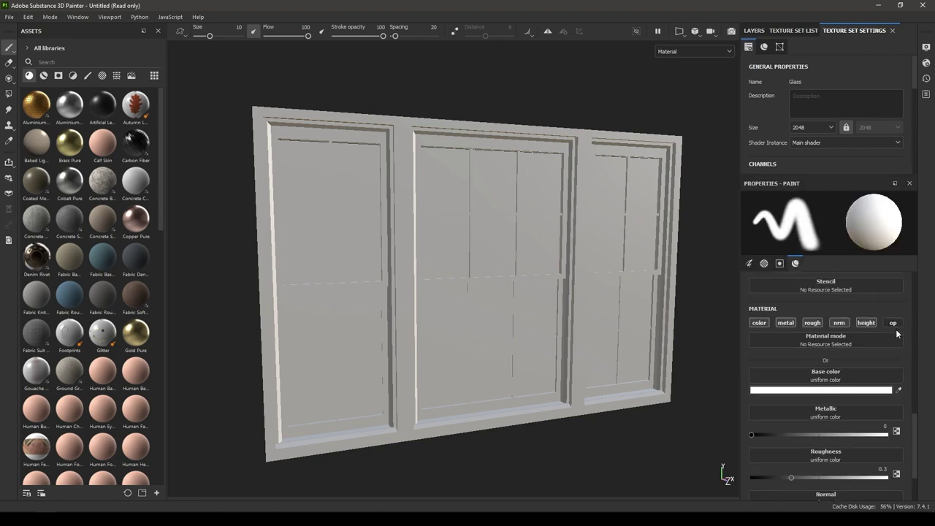
scroll(856, 365, "up", 10)
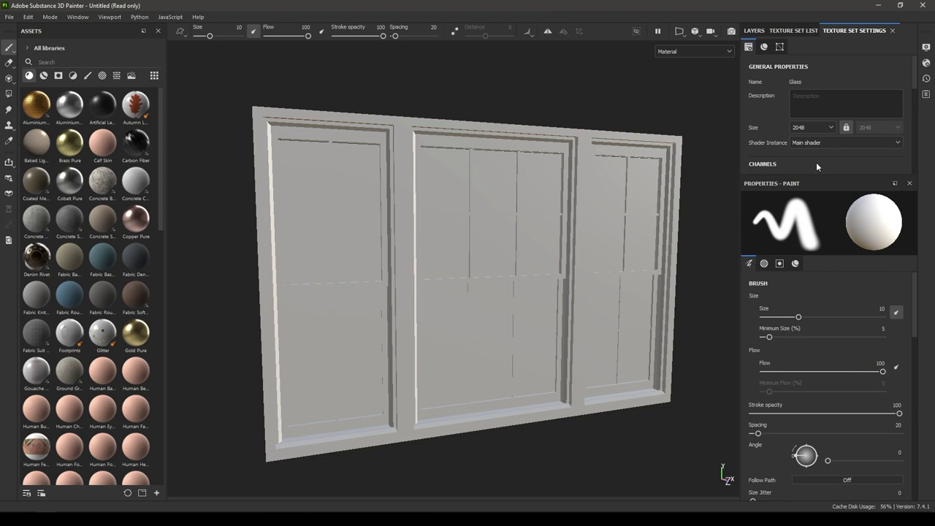
left_click_drag(816, 172, 818, 283)
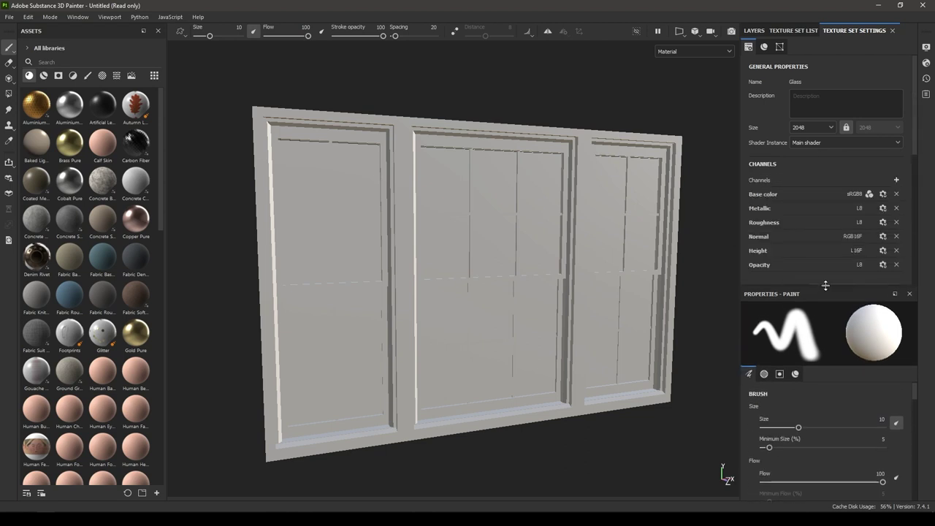
Open the mesh map baking settings and set the output size to 2048
scroll(824, 172, "down", 5)
left_click(871, 176)
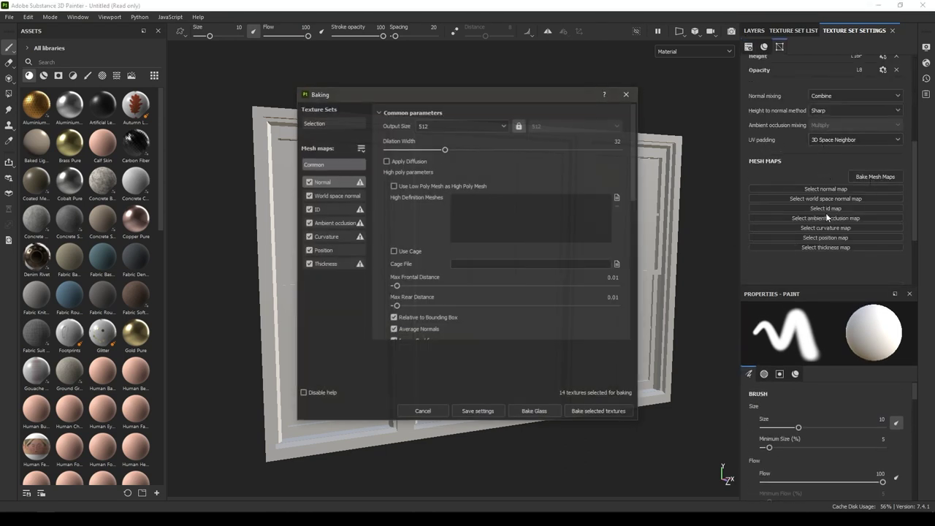
left_click(459, 126)
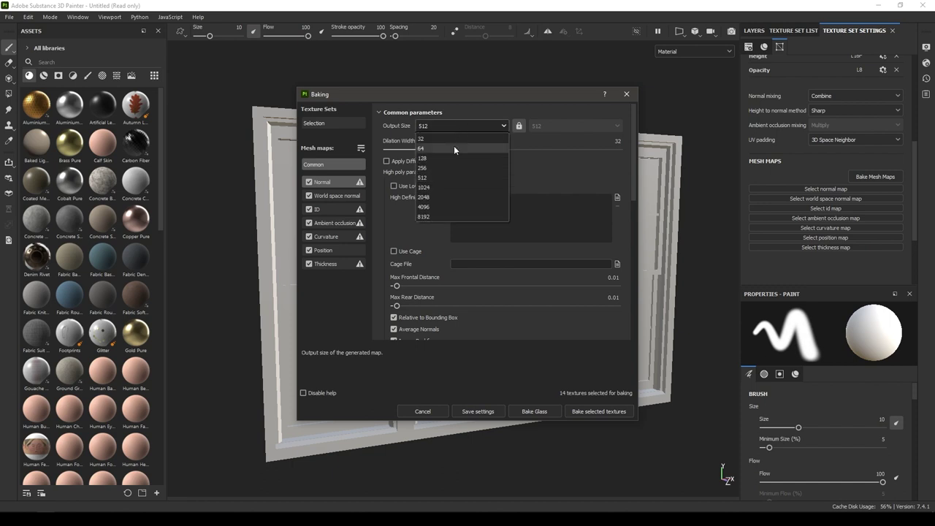
left_click(444, 196)
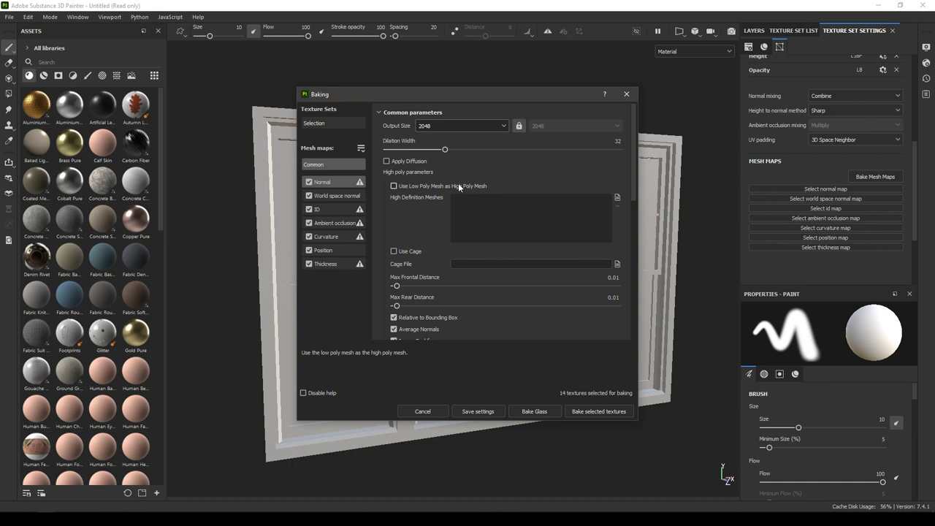
Bake all selected mesh maps using the low-poly mesh as high-poly mesh and Subsampling 4x4 antialiasing
left_click(394, 185)
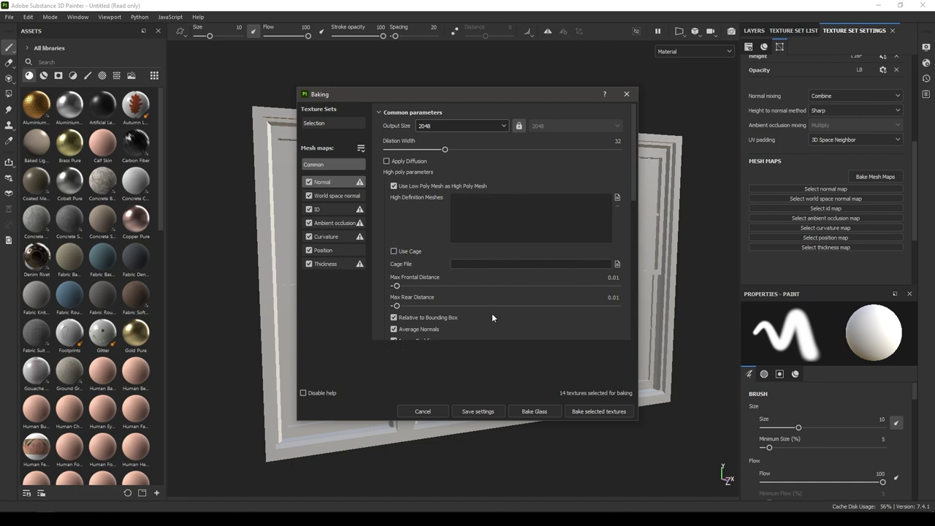
scroll(483, 313, "down", 1)
left_click(508, 305)
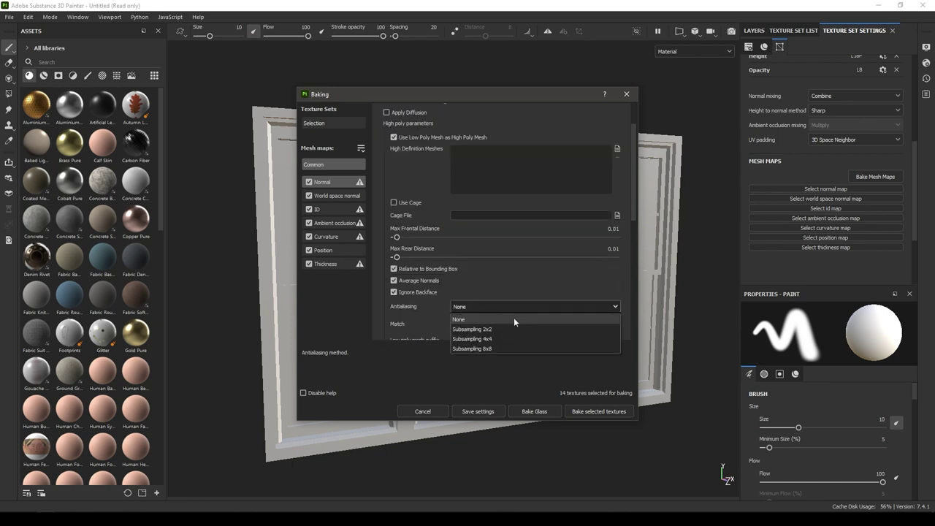
left_click(530, 339)
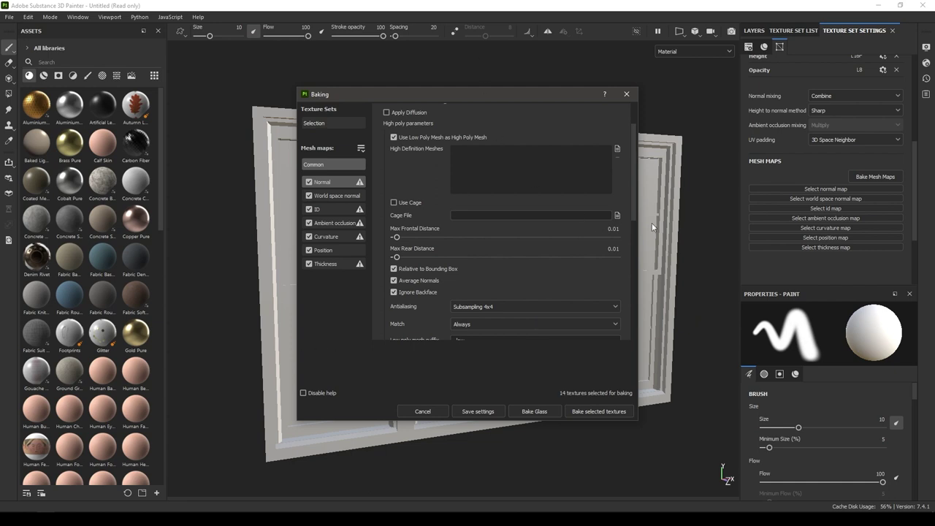
scroll(633, 206, "up", 1)
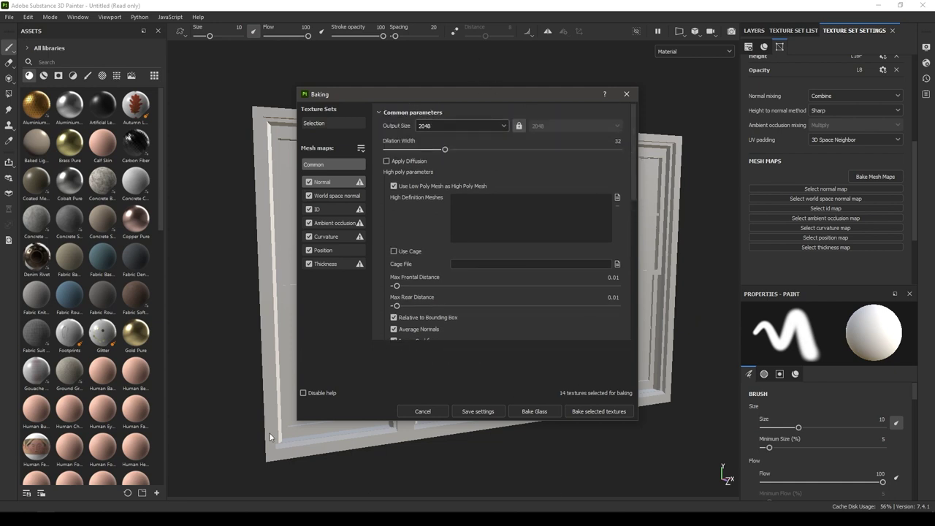
left_click(604, 412)
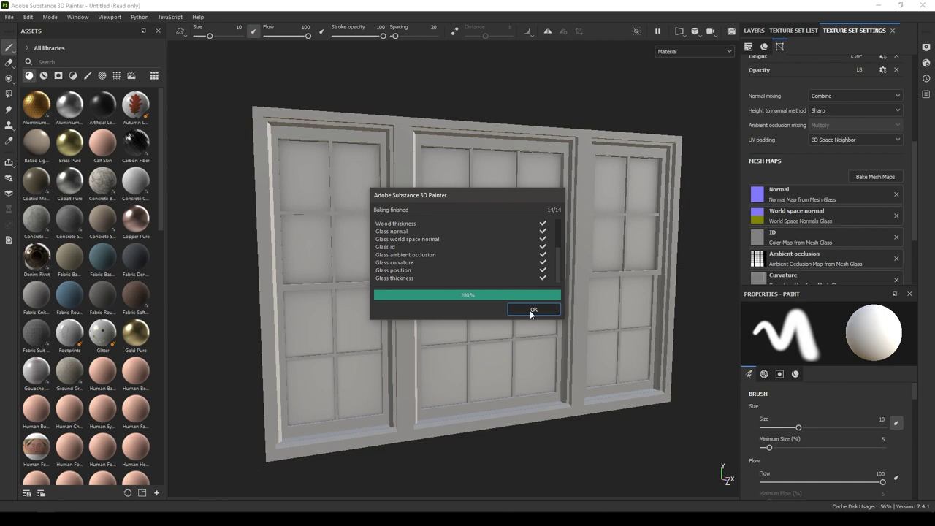
left_click(532, 309)
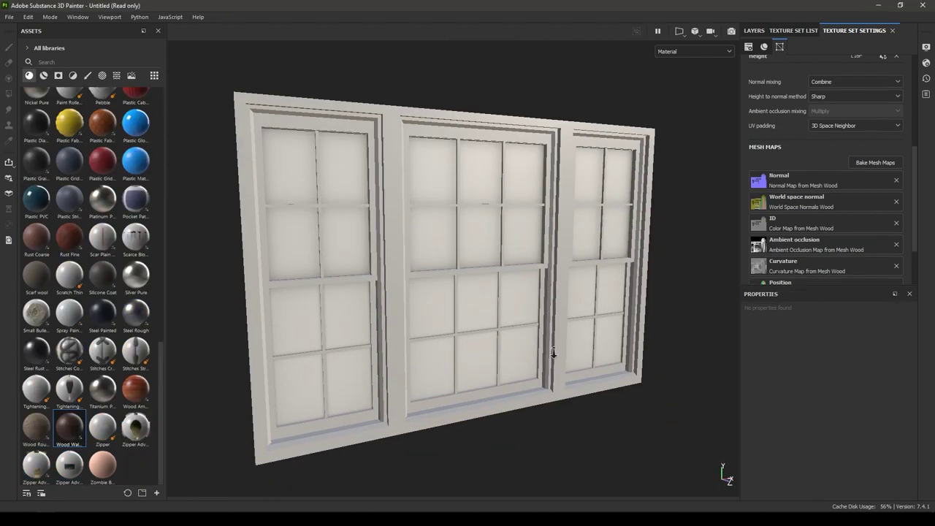
Add a fill layer to the Wood texture set and give it a brown base color
left_click_drag(554, 353, 558, 347, "alt")
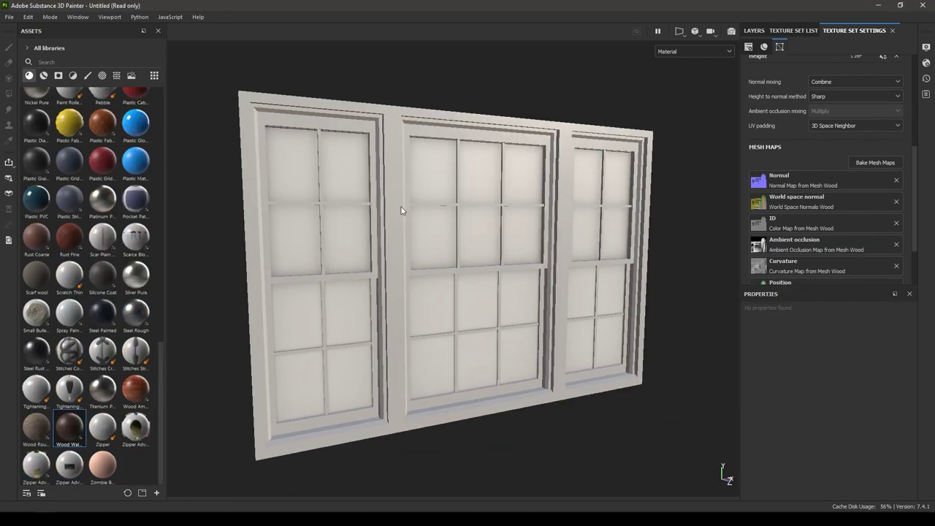
left_click(789, 32)
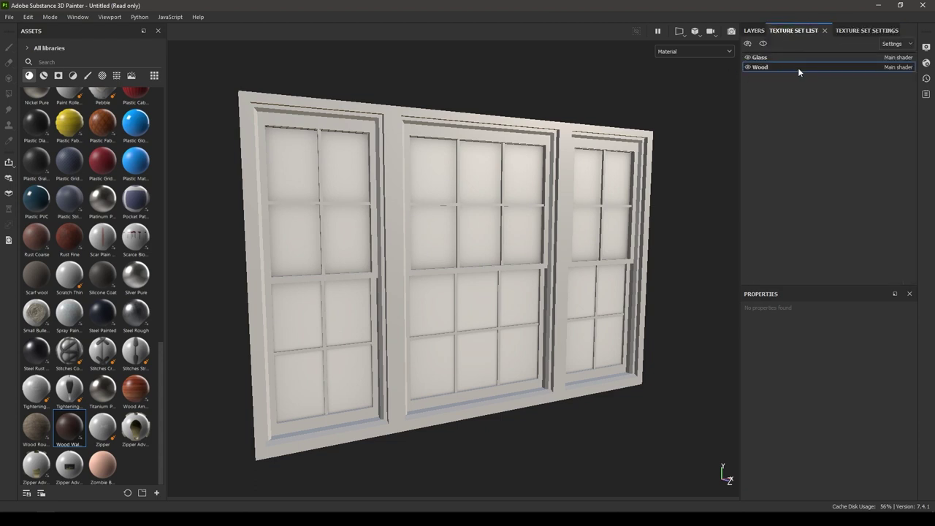
left_click(753, 33)
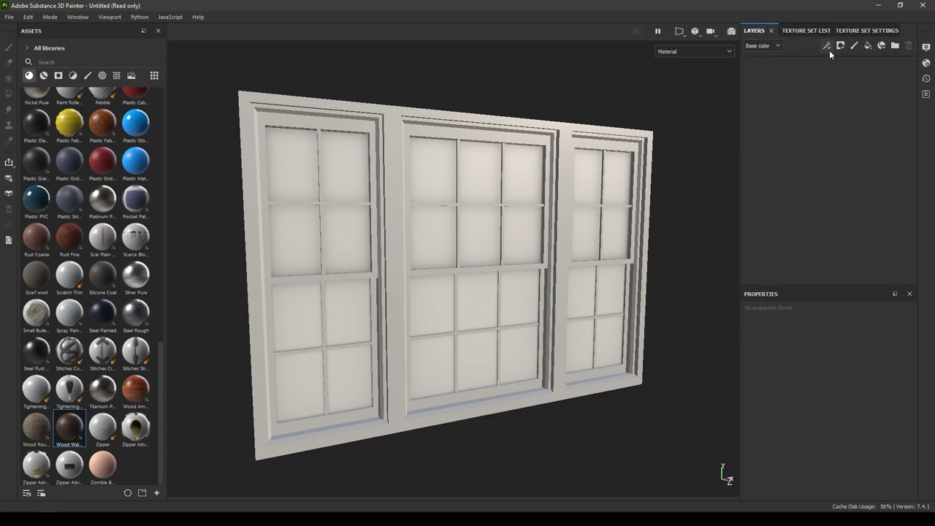
left_click(868, 46)
scroll(863, 438, "down", 1)
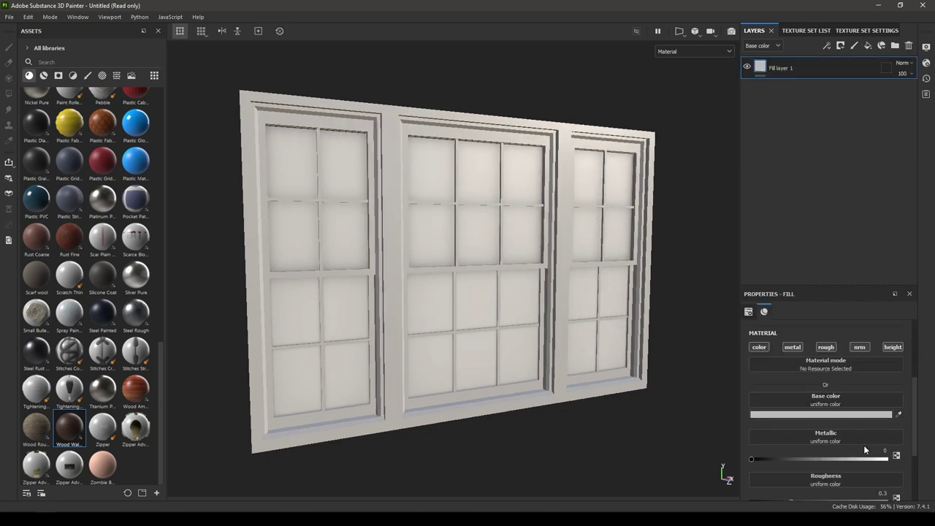
left_click(833, 414)
left_click_drag(819, 420, 819, 434)
left_click_drag(765, 411, 751, 400)
left_click(823, 324)
Set the wood fill layer's roughness to 0.75 and check the frame from several angles
scroll(797, 394, "down", 2)
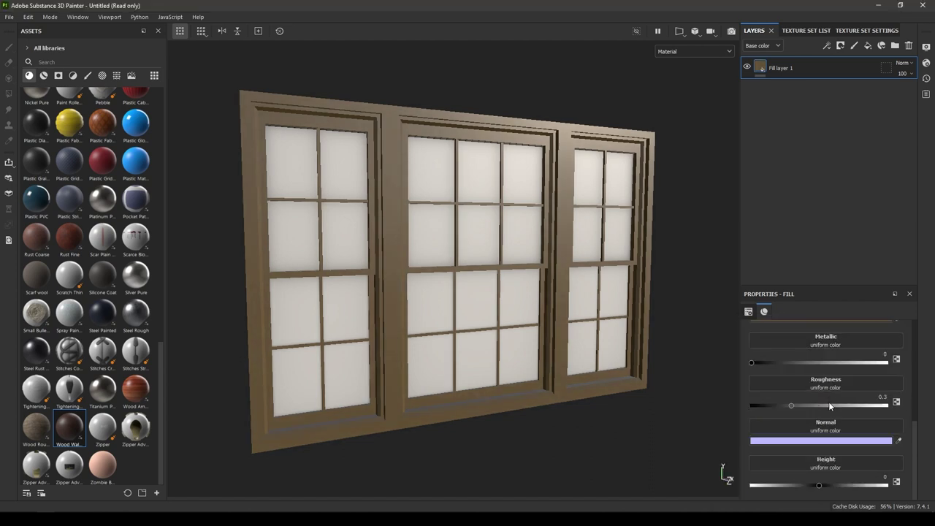
left_click_drag(792, 404, 861, 406)
left_click(878, 397)
type("0.7")
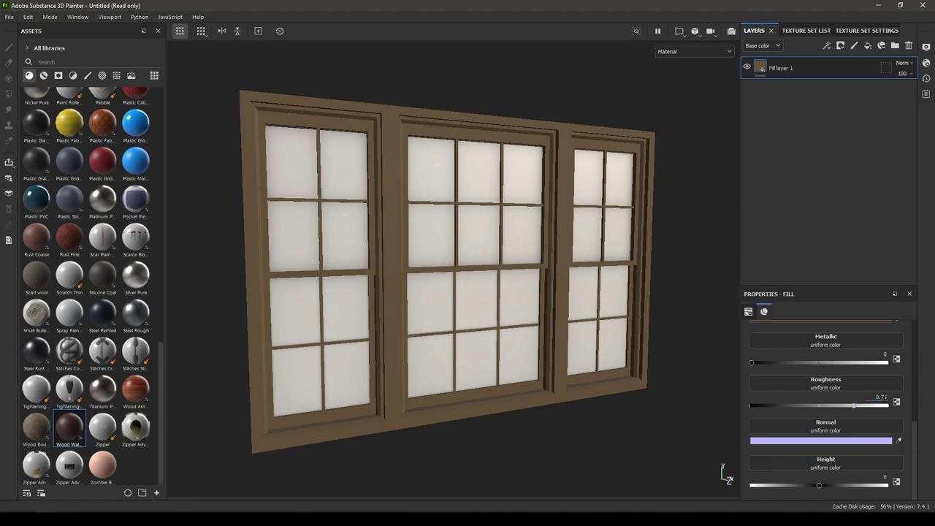
type("5")
left_click_drag(460, 254, 391, 300, "alt")
left_click_drag(434, 262, 384, 205, "alt")
scroll(384, 204, "down", 2)
mouse_move(352, 234)
left_mouse_down("alt")
mouse_move(324, 247)
mouse_move(342, 247)
left_mouse_up("alt")
middle_click_drag(342, 246, 323, 217, "alt")
scroll(321, 219, "up", 1)
left_click_drag(300, 263, 327, 277, "alt")
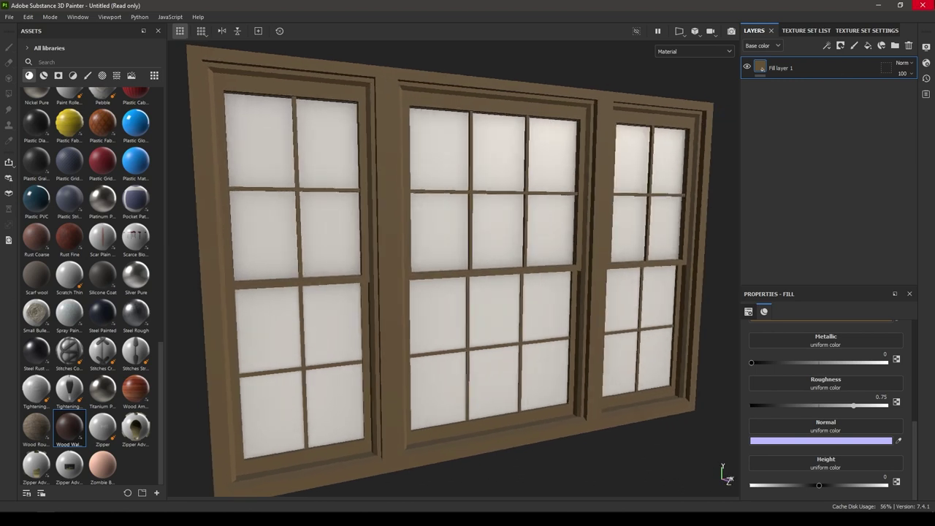
Make the Glass texture set active and delete its default paint layer
left_click(806, 30)
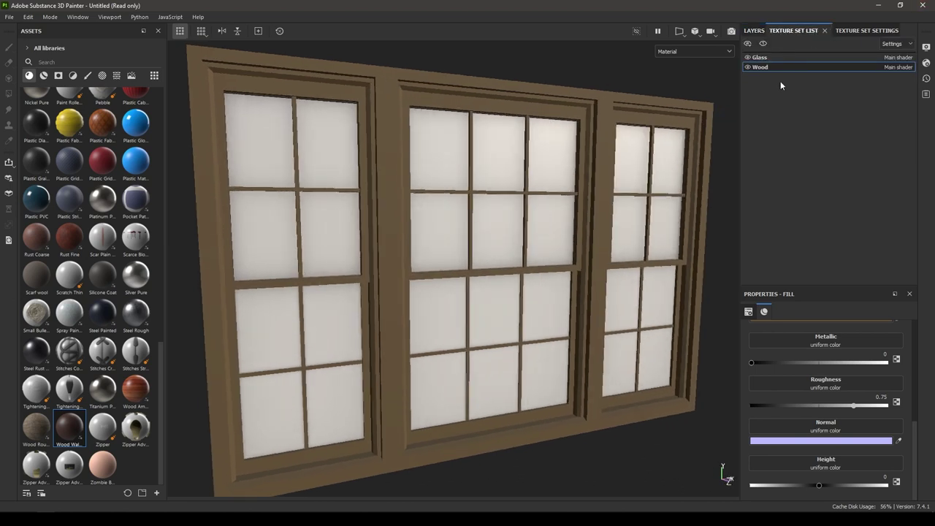
left_click(774, 58)
left_click_drag(505, 248, 482, 256, "alt")
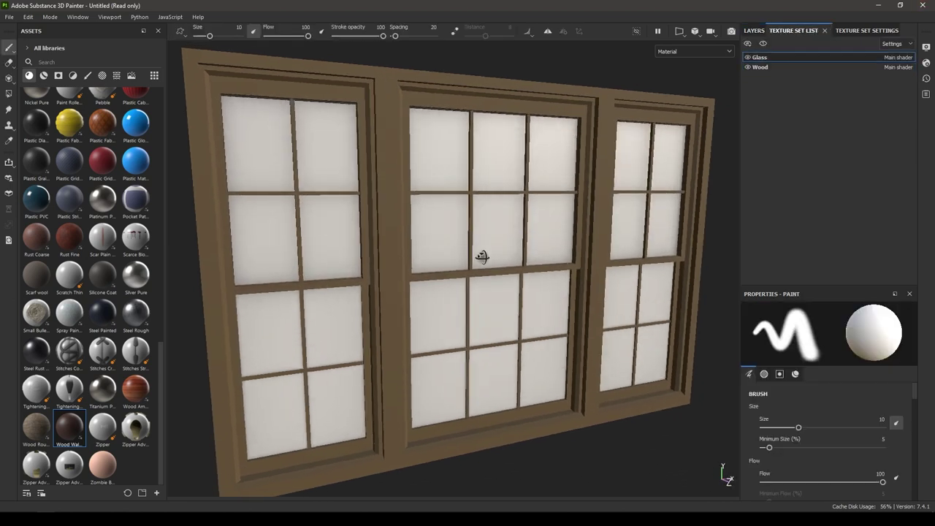
left_click(752, 32)
left_click_drag(549, 227, 523, 239, "alt")
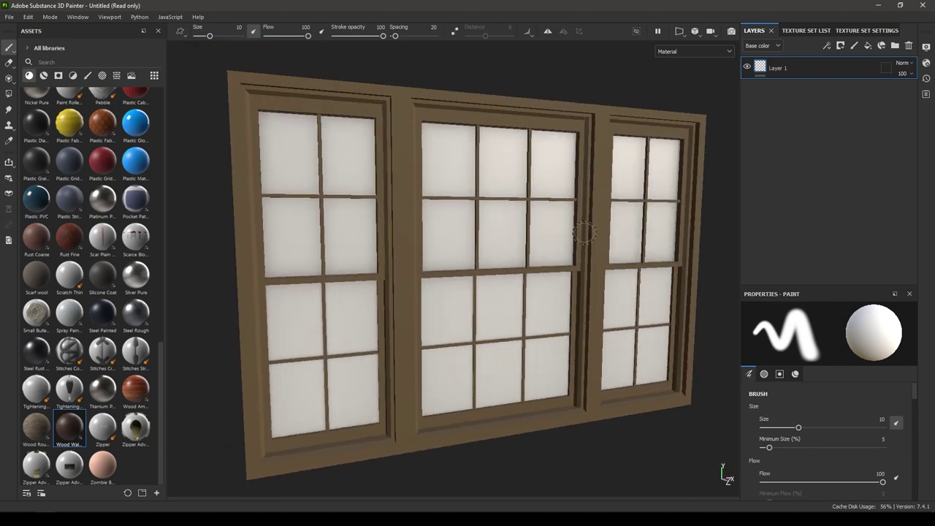
left_click(909, 46)
left_click_drag(435, 265, 429, 309, "alt")
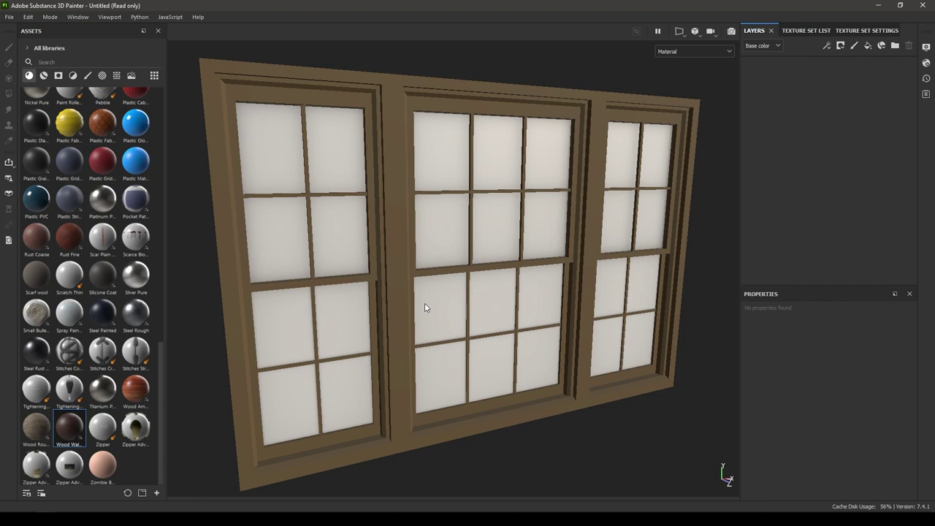
Add a fill layer to the Glass texture set with metallic 1 and roughness 0
left_click(869, 46)
left_click_drag(774, 362, 901, 365)
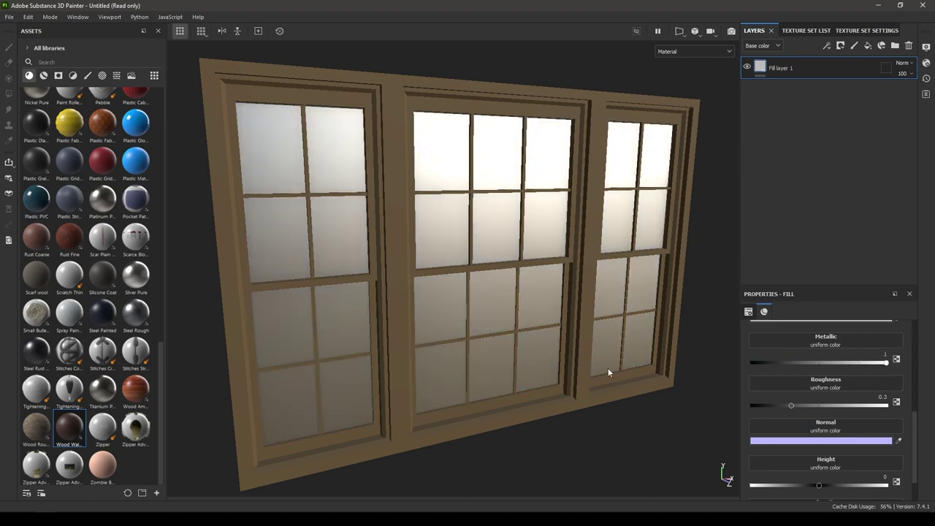
mouse_move(553, 388)
left_mouse_down("alt")
mouse_move(499, 341)
mouse_move(459, 361)
mouse_move(493, 370)
mouse_move(441, 297)
mouse_move(395, 278)
mouse_move(428, 301)
mouse_move(478, 309)
mouse_move(432, 288)
mouse_move(470, 295)
left_mouse_up("alt")
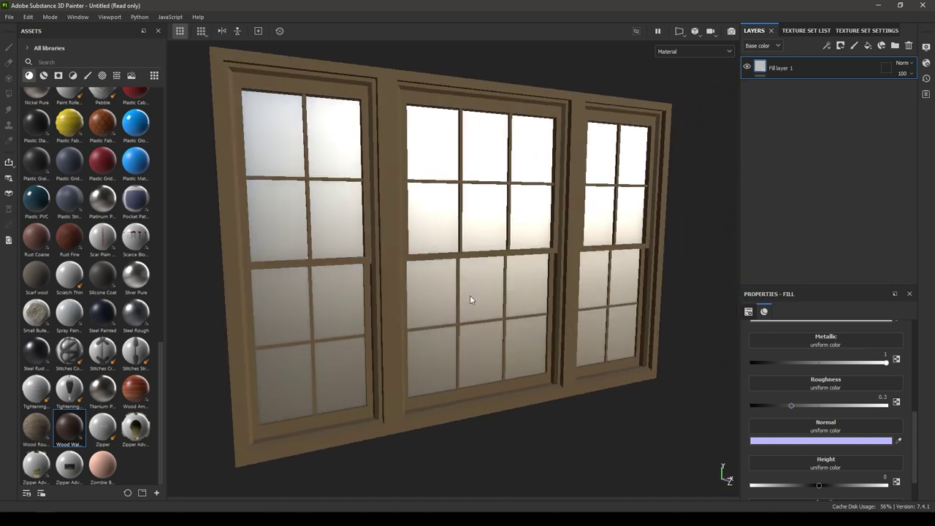
left_click_drag(789, 406, 749, 408)
left_click_drag(498, 311, 699, 257, "alt")
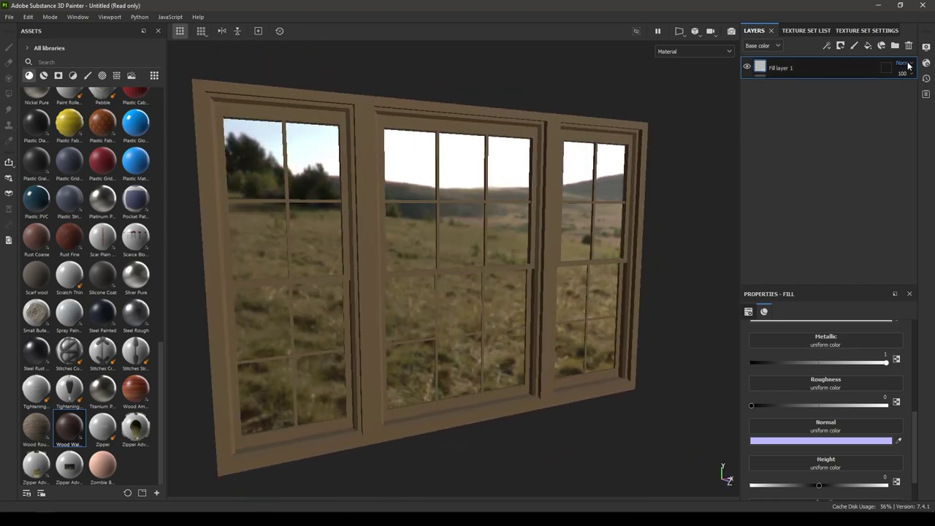
Show the environment background at opacity 100, reduce its blur and rotate the environment map
left_click(926, 47)
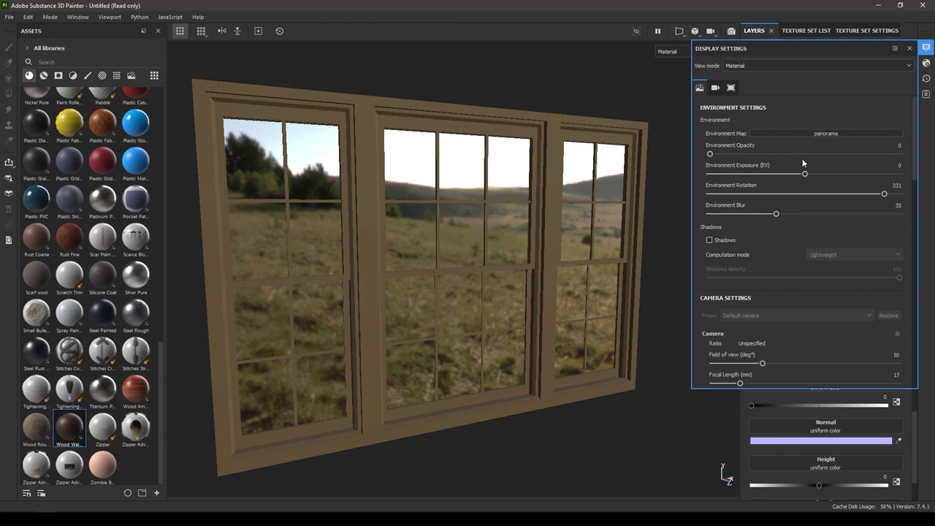
left_click_drag(710, 154, 900, 155)
scroll(548, 277, "down", 3)
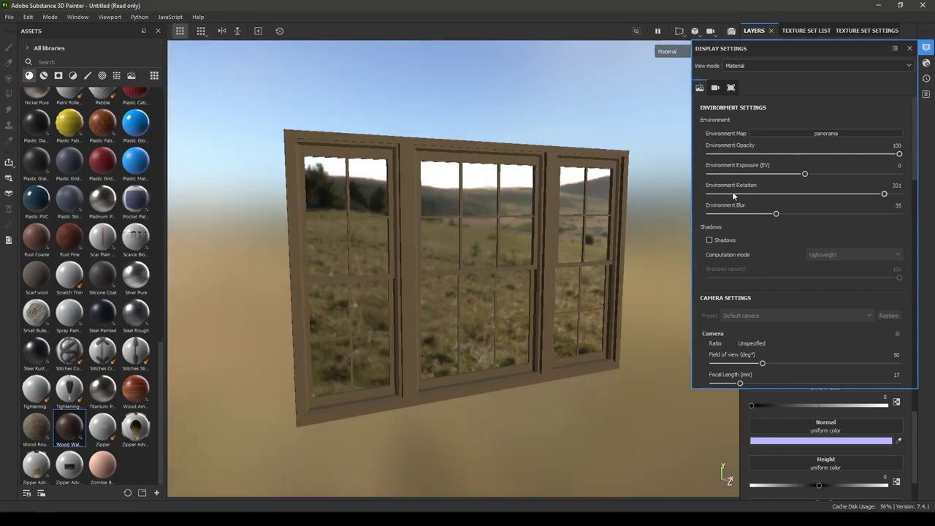
left_click_drag(775, 214, 702, 216)
left_click_drag(544, 283, 559, 264, "alt")
left_click_drag(884, 194, 841, 210)
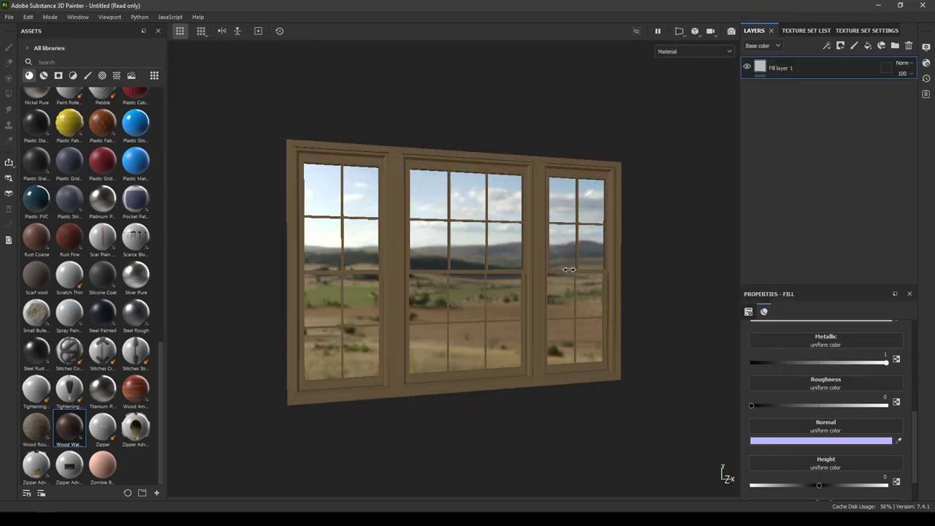
Raise the glass fill layer's roughness to about 0.12
left_click_drag(574, 268, 553, 345, "alt")
left_click_drag(749, 404, 765, 404)
left_click_drag(589, 315, 640, 431, "alt")
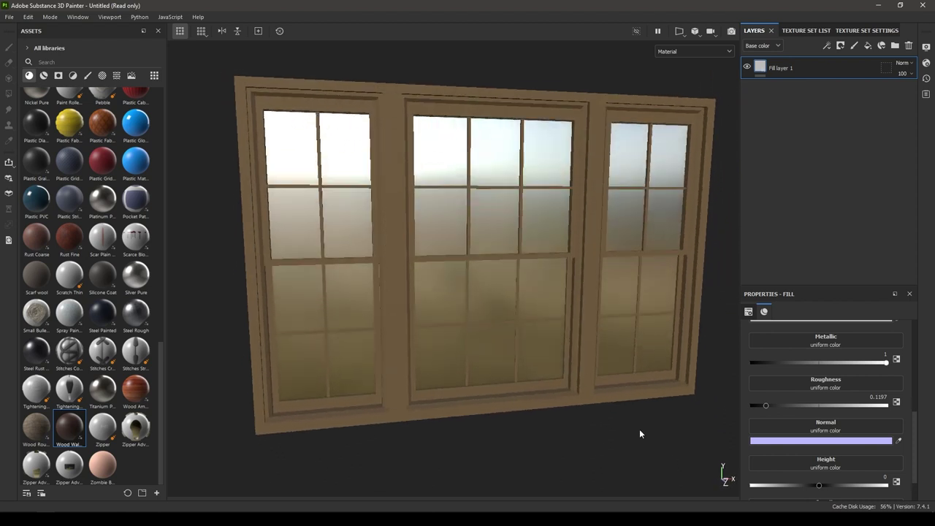
Change the glass fill layer's base color to a dark, muted teal
scroll(858, 370, "up", 1)
left_click(798, 368)
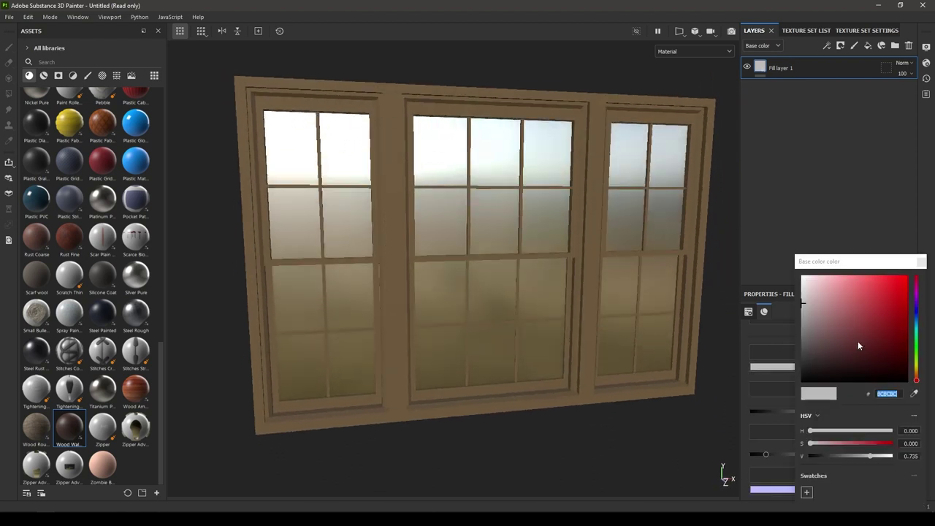
left_click_drag(803, 318, 819, 340)
left_click_drag(643, 344, 587, 320, "alt")
left_click_drag(914, 349, 917, 327)
mouse_move(409, 248)
left_mouse_down("alt")
mouse_move(346, 272)
mouse_move(439, 311)
mouse_move(402, 308)
mouse_move(356, 269)
mouse_move(386, 334)
mouse_move(334, 275)
mouse_move(441, 304)
mouse_move(413, 240)
left_mouse_up("alt")
left_click(921, 261)
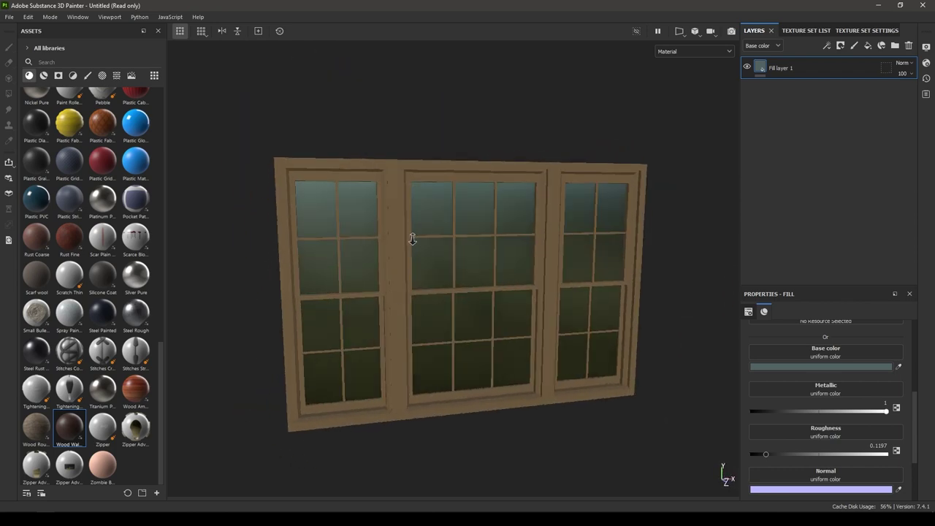
right_click_drag(412, 240, 440, 290, "alt")
Lower the glass fill layer's opacity channel to a value close to zero
scroll(892, 450, "up", 3)
left_click_drag(416, 358, 441, 360, "alt")
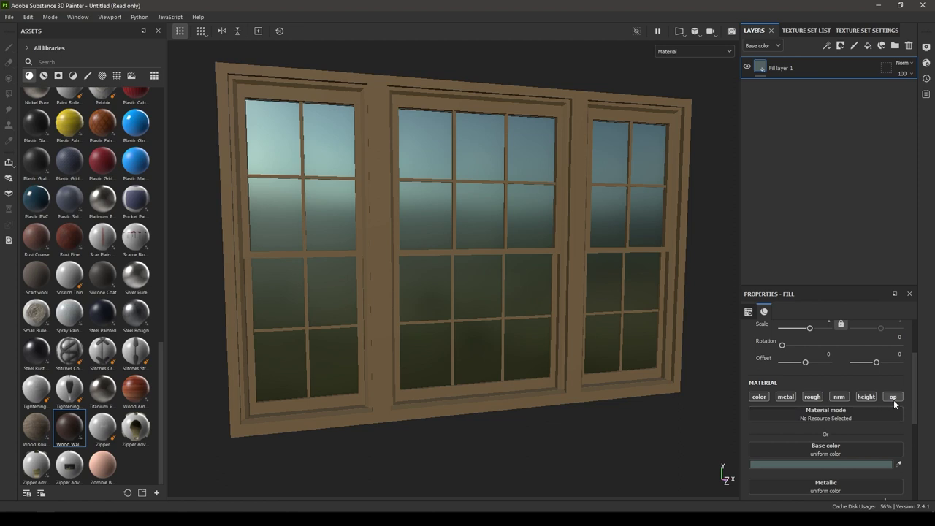
scroll(894, 400, "down", 3)
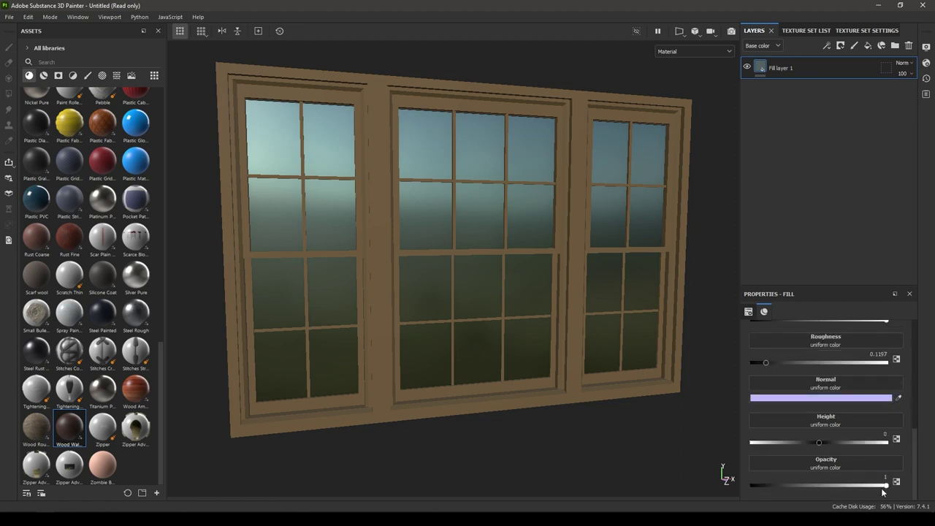
left_click_drag(882, 486, 760, 505)
left_click_drag(575, 400, 642, 374, "alt")
Set both metallic and roughness of the glass fill layer to 0
scroll(804, 370, "up", 1)
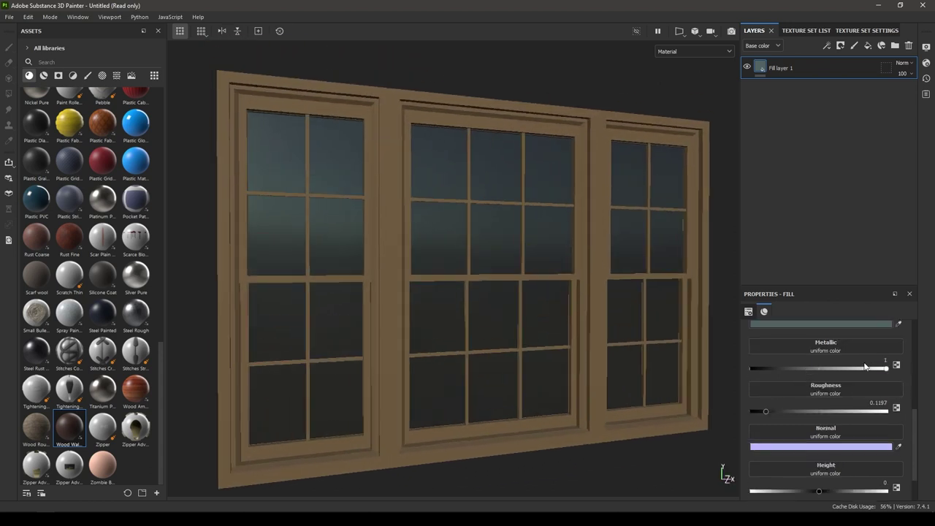
mouse_move(867, 371)
left_mouse_down()
mouse_move(689, 386)
mouse_move(522, 382)
mouse_move(547, 370)
mouse_move(621, 387)
left_mouse_up()
left_click_drag(766, 411, 705, 411)
left_click_drag(504, 379, 522, 398, "alt")
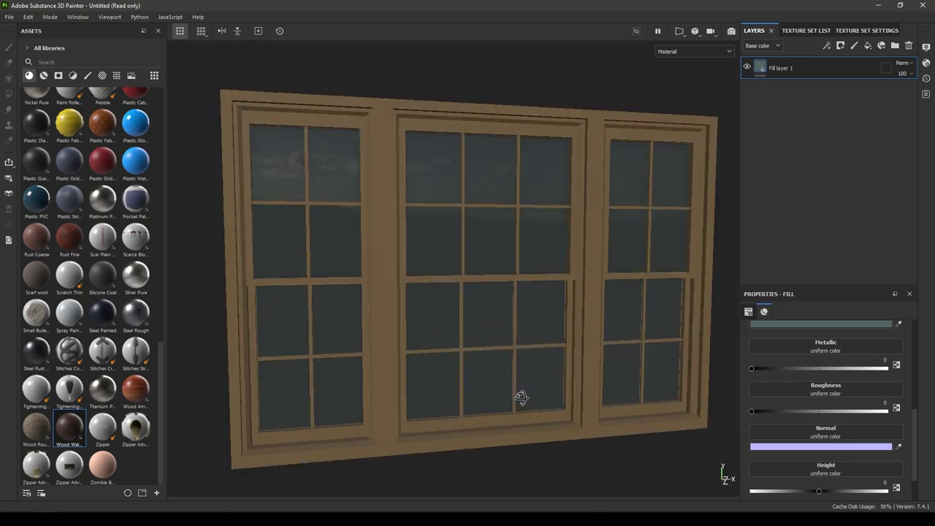
left_click_drag(432, 279, 434, 273, "alt")
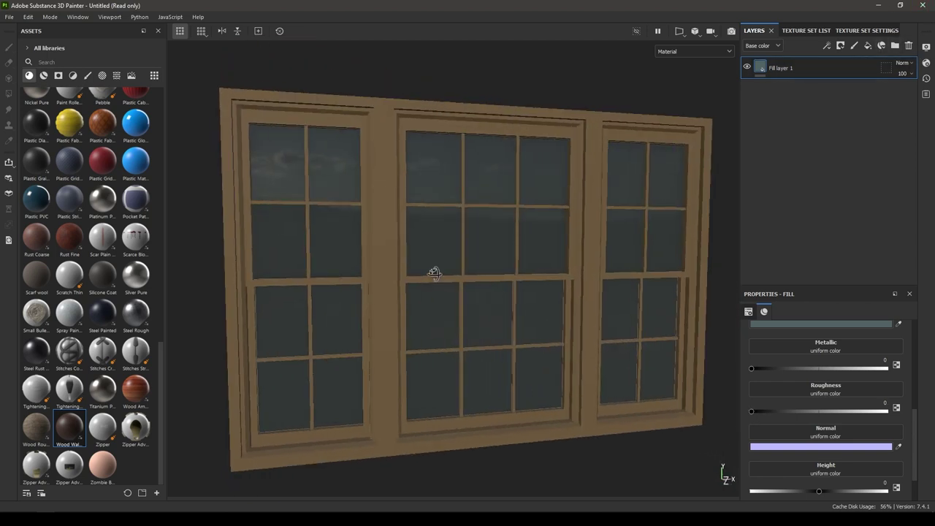
Set the environment opacity to 100 and its blur to 0, and inspect the background through the glass
left_click(926, 48)
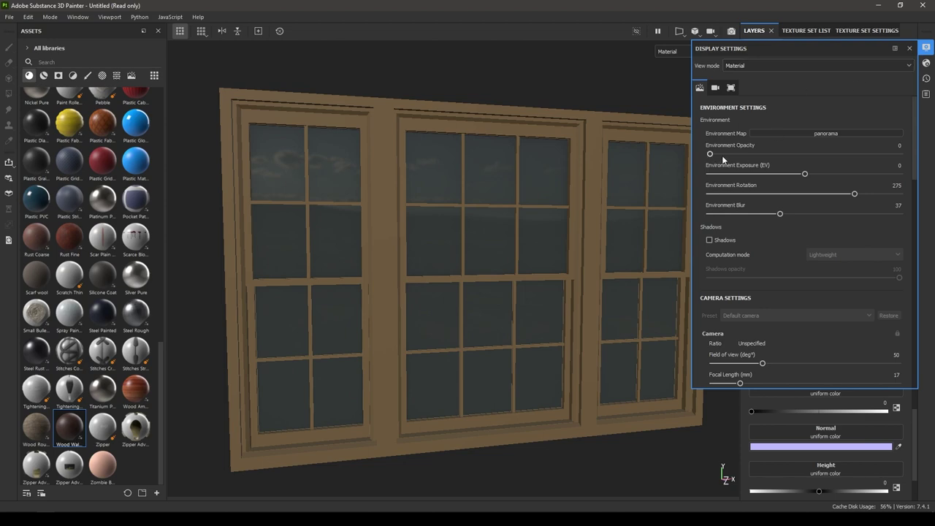
left_click_drag(710, 156, 899, 154)
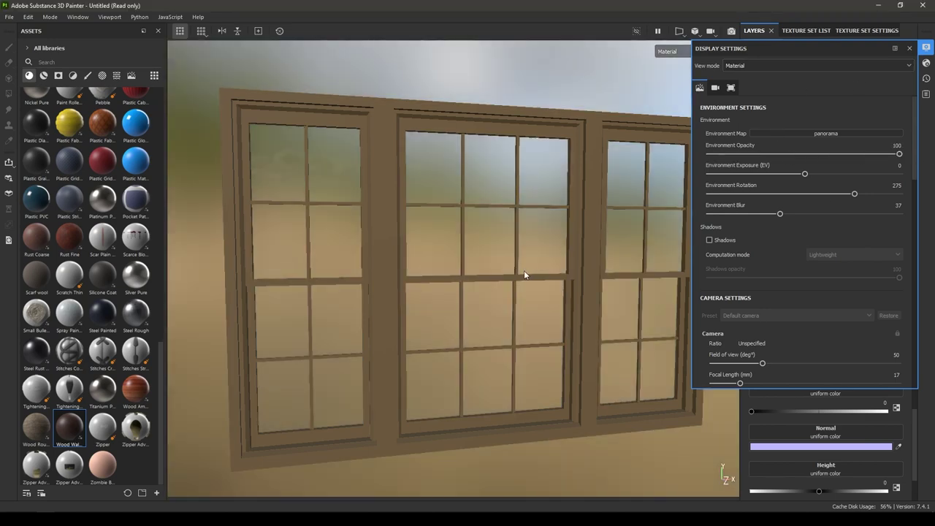
left_click_drag(524, 270, 583, 262, "alt")
left_click_drag(780, 212, 740, 211)
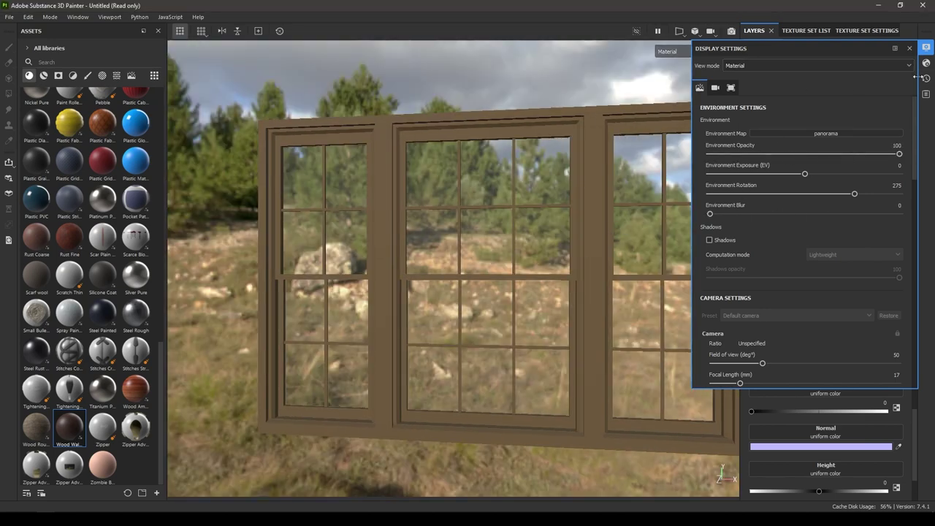
left_click(926, 48)
left_click_drag(570, 227, 472, 349, "alt")
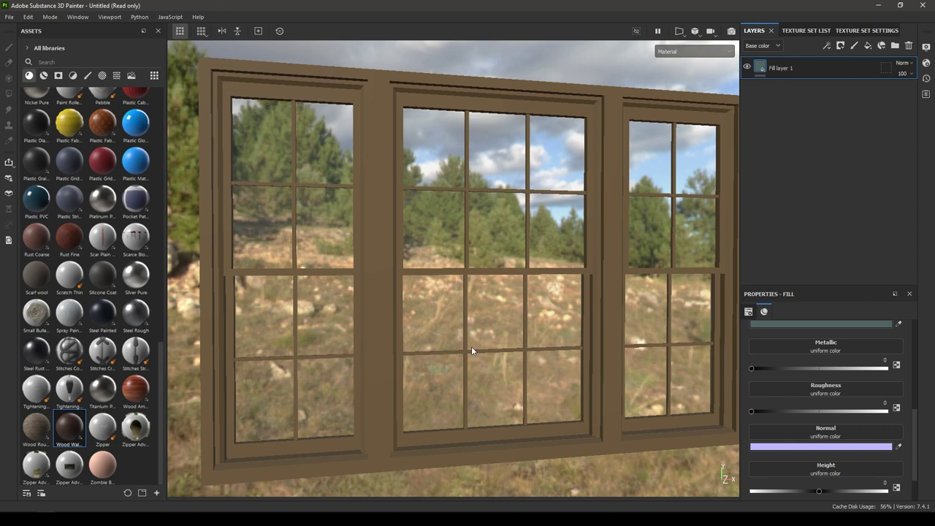
Raise the glass fill layer's opacity channel to about 0.53 and inspect the panes
scroll(853, 464, "down", 1)
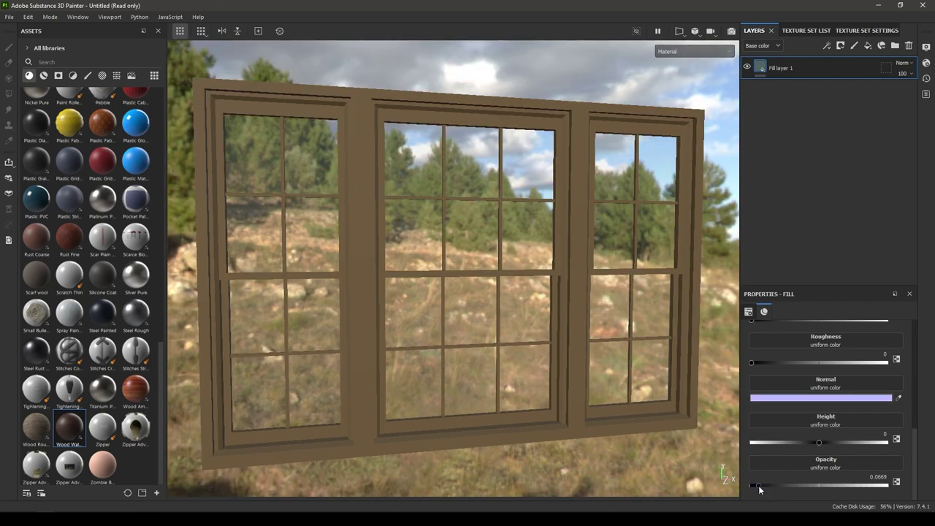
left_click_drag(759, 486, 824, 484)
mouse_move(593, 409)
left_mouse_down("alt")
mouse_move(505, 417)
mouse_move(591, 410)
left_mouse_up("alt")
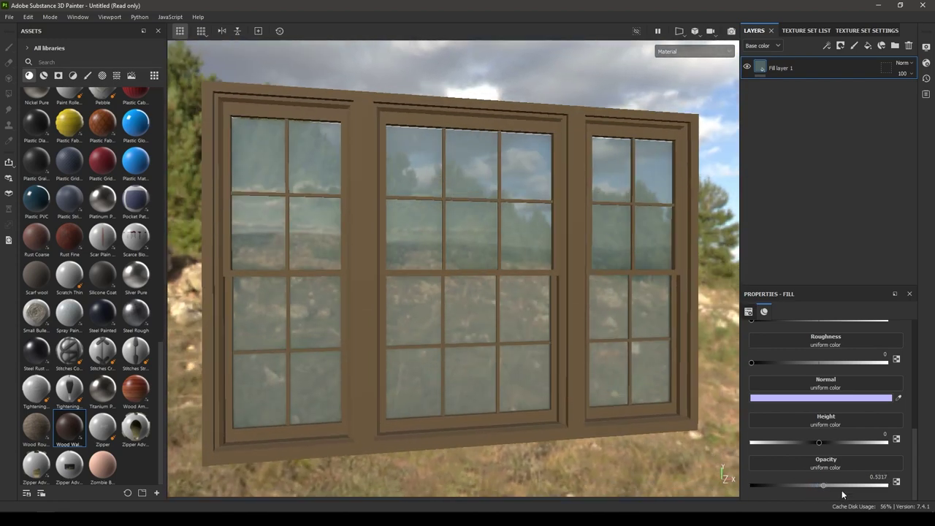
Raise the glass fill layer's metallic value to about 0.5 and set its opacity channel to 0.1
scroll(797, 388, "up", 2)
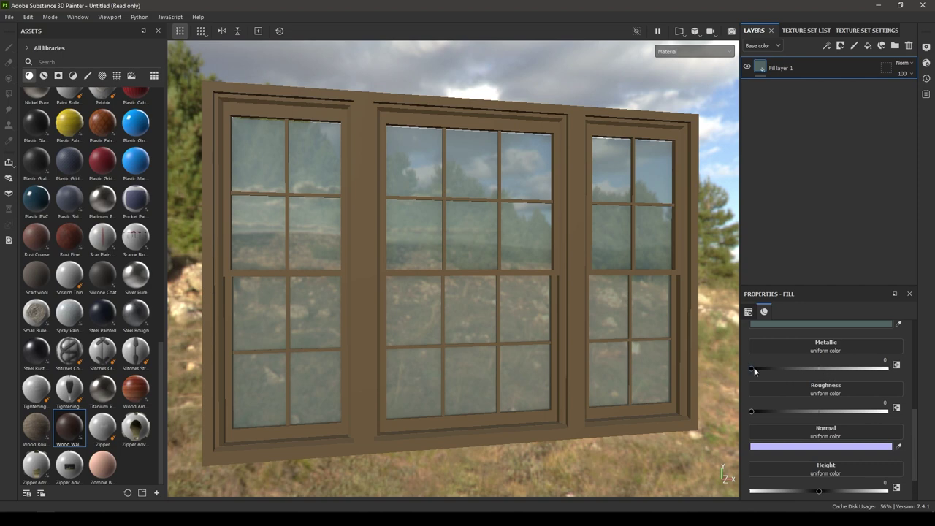
left_click_drag(751, 369, 812, 369)
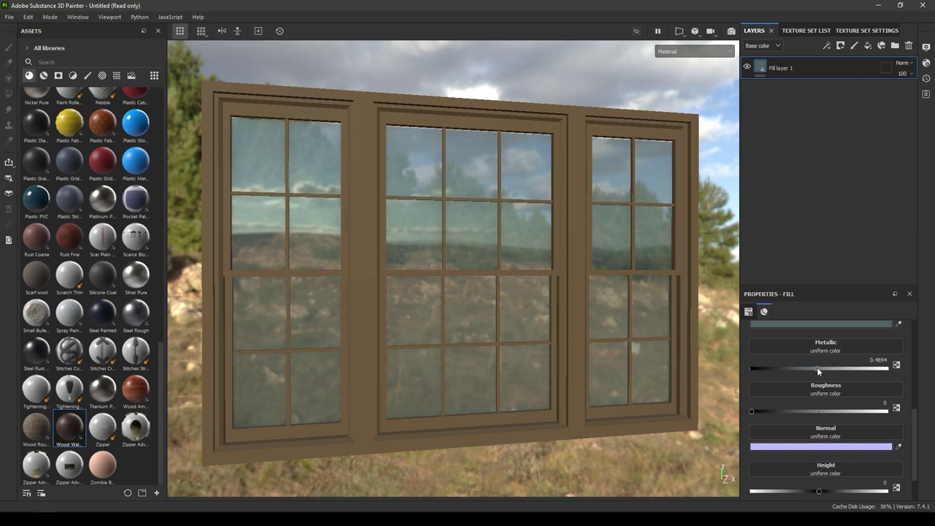
left_click(878, 360)
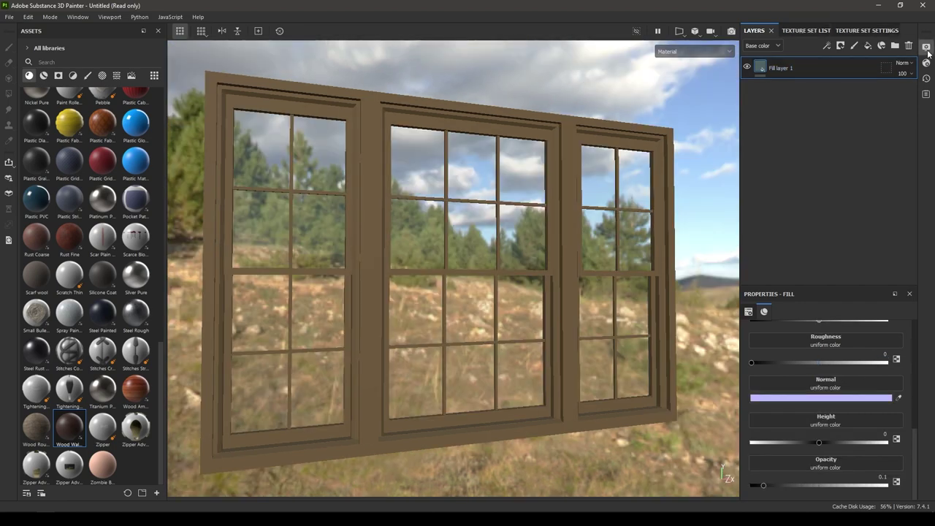
Set the environment opacity to 0 and inspect the glass reflections against the plain dark background
left_click(926, 46)
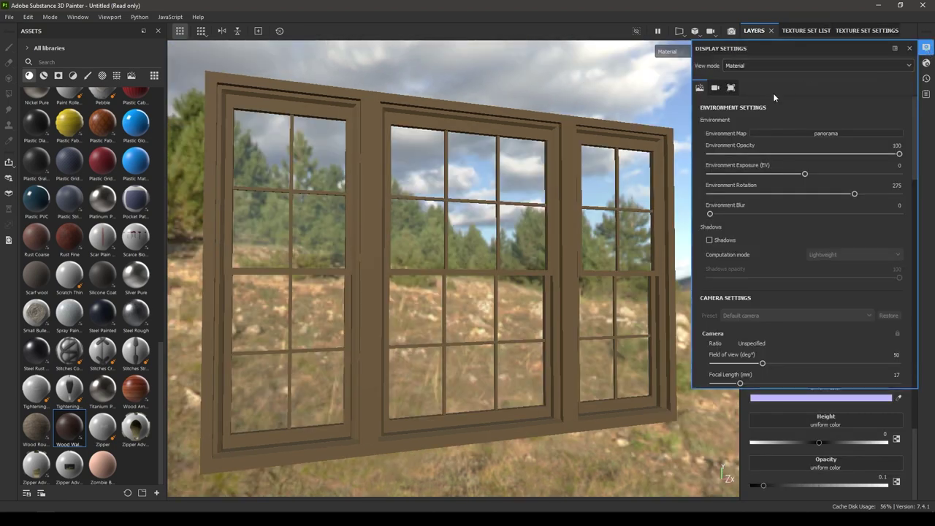
left_click_drag(782, 154, 705, 154)
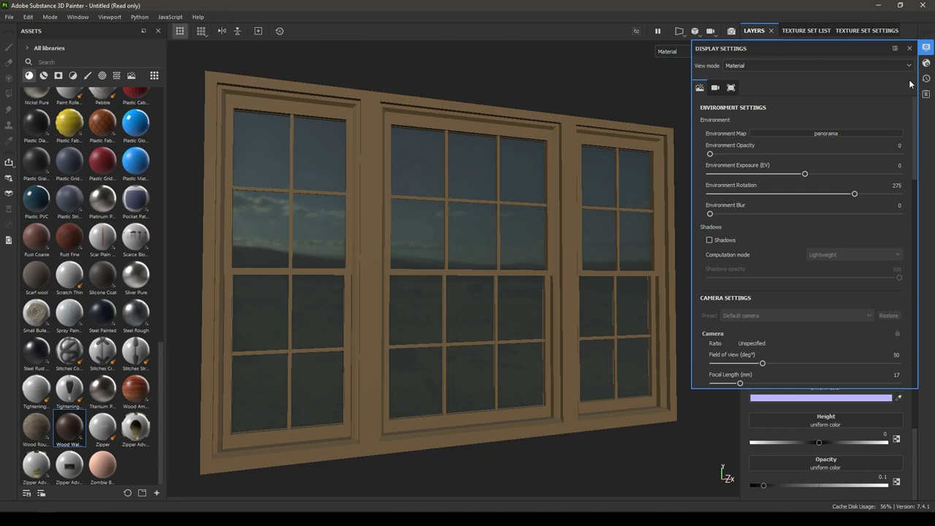
left_click_drag(510, 248, 413, 264, "alt")
left_click(928, 50)
left_click_drag(512, 246, 501, 270, "alt")
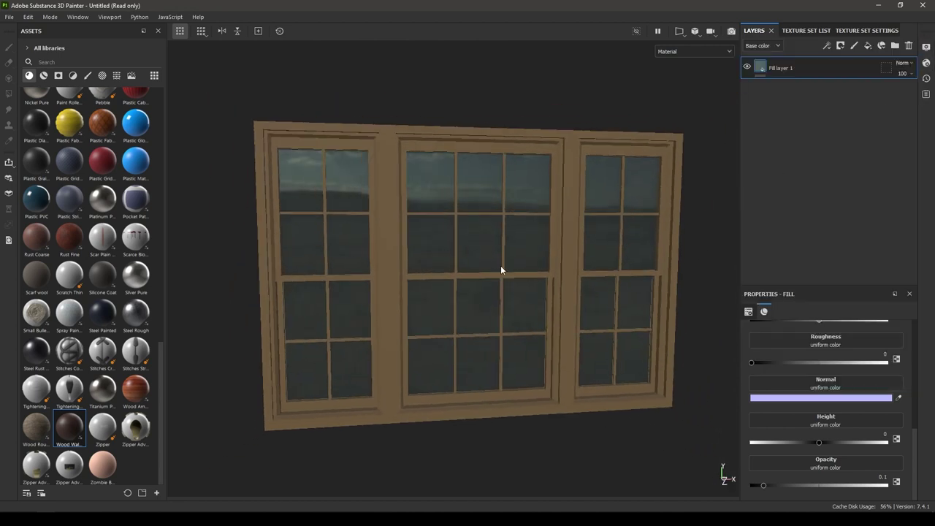
scroll(501, 270, "up", 2)
middle_click_drag(504, 328, 518, 292, "alt")
left_click_drag(518, 293, 407, 198, "alt")
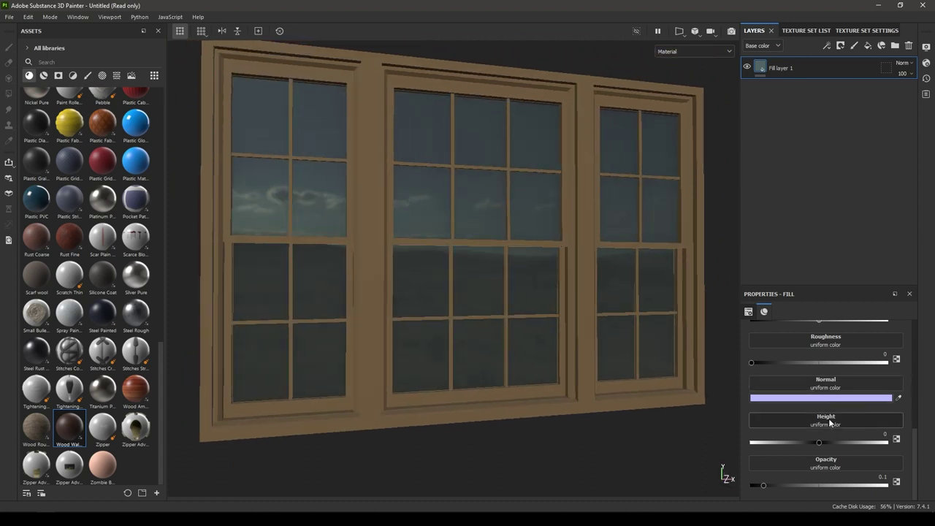
Set the glass fill layer's metallic value to 0 and view the panes from another angle
scroll(828, 418, "up", 2)
left_click_drag(821, 369, 713, 379)
left_click_drag(623, 402, 595, 414, "alt")
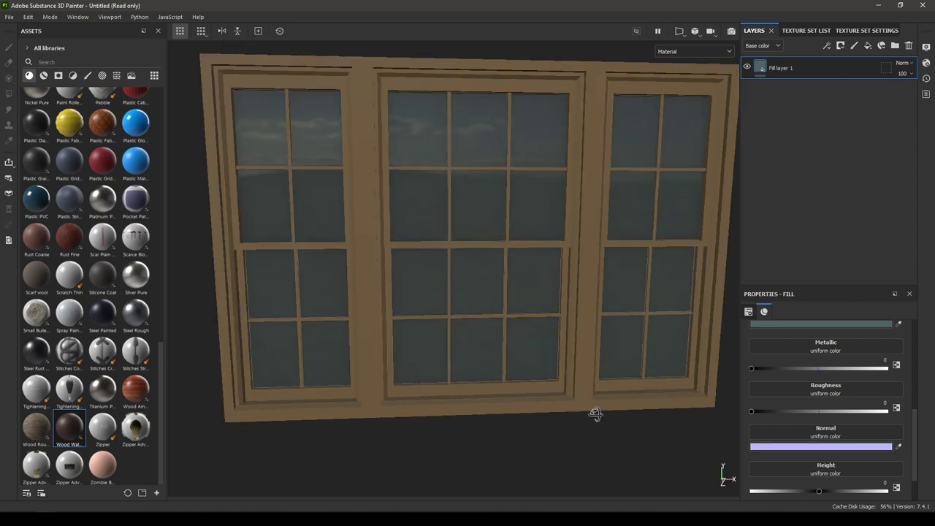
Set the glass fill layer's roughness to 0.05 and inspect the softened reflections from several angles
left_click_drag(751, 412, 787, 411)
left_click_drag(538, 306, 520, 322, "alt")
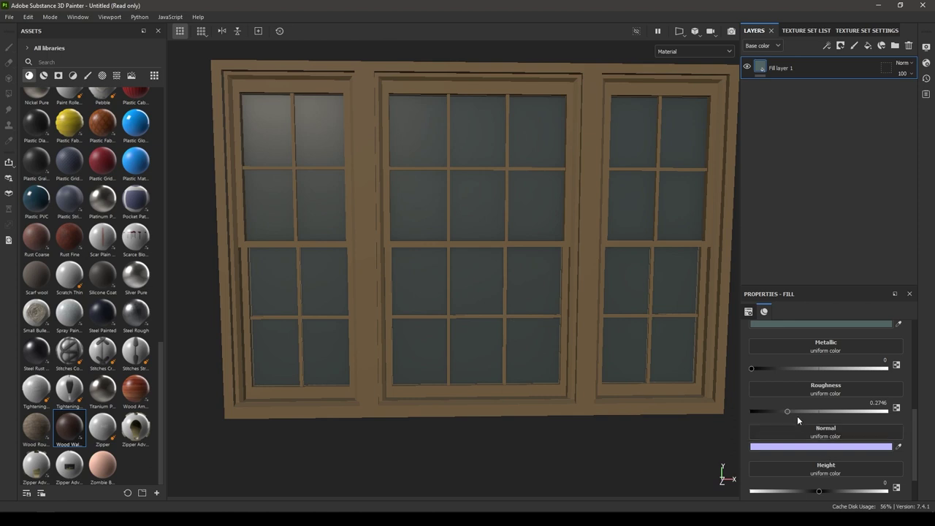
left_click_drag(776, 411, 758, 414)
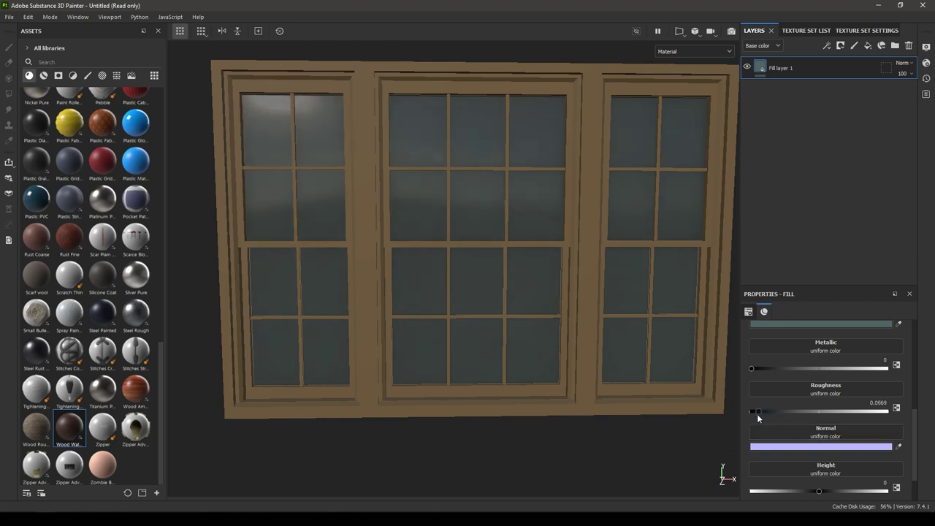
left_click(878, 403)
key("Return")
mouse_move(445, 336)
left_mouse_down("alt")
mouse_move(443, 328)
mouse_move(436, 358)
mouse_move(471, 324)
mouse_move(384, 313)
mouse_move(446, 329)
left_mouse_up("alt")
right_click_drag(446, 329, 470, 430, "alt")
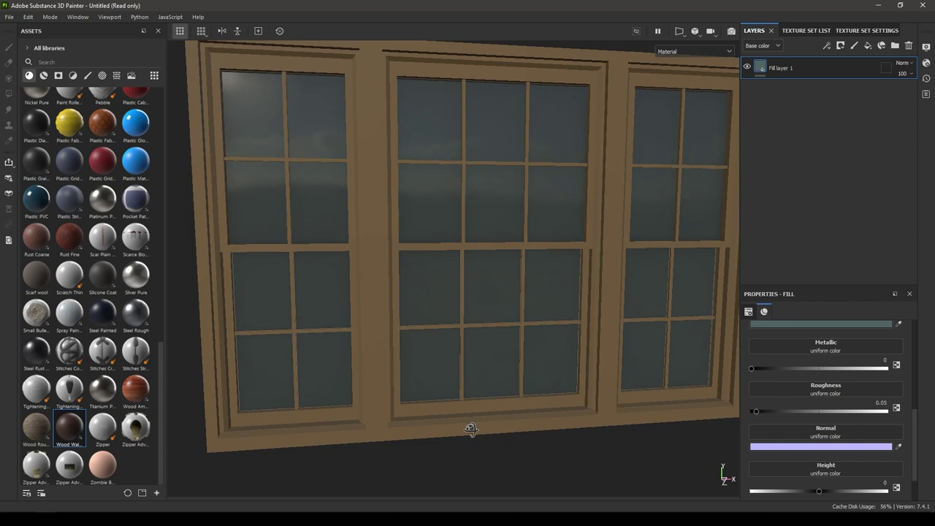
left_click_drag(431, 358, 449, 396, "alt")
right_click_drag(449, 402, 436, 340, "alt")
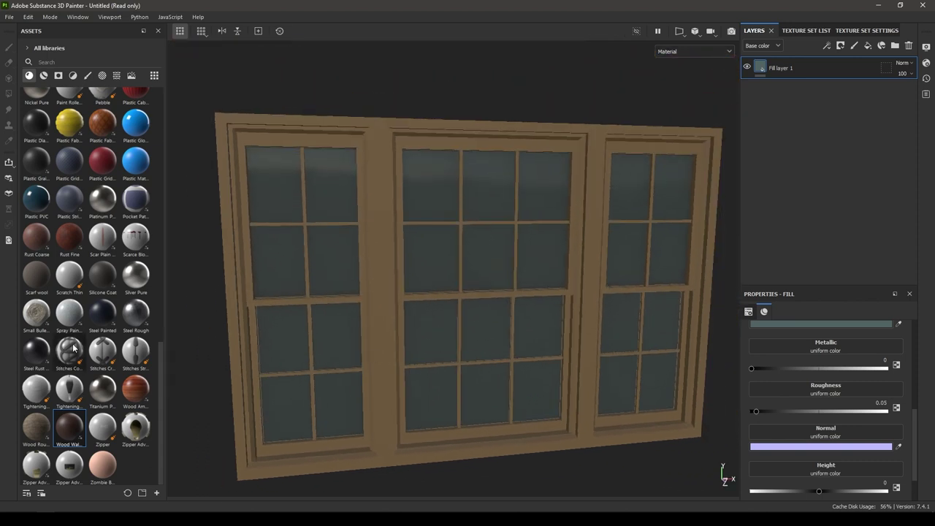
Add the Rust Fine material as a layer above the glass fill, using tri-planar projection and a scale of 3
left_click_drag(68, 235, 847, 60)
scroll(865, 367, "up", 5)
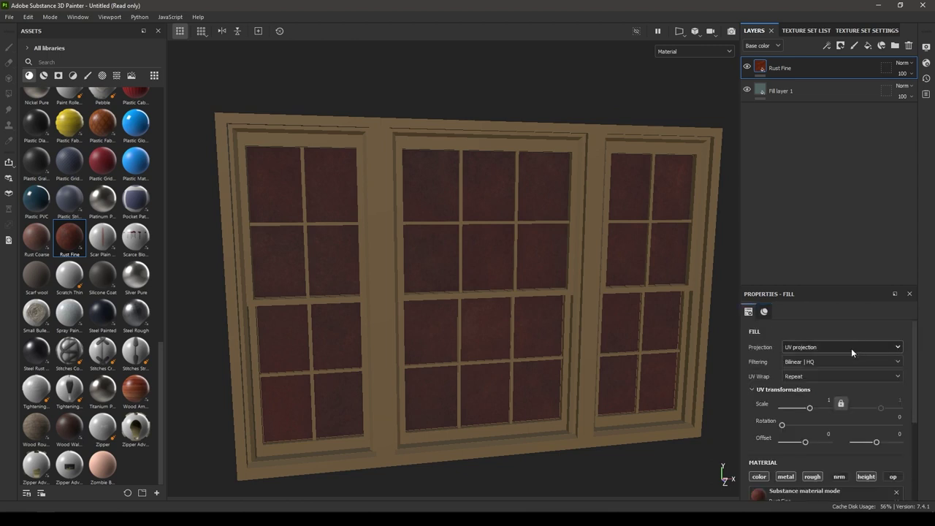
left_click(813, 348)
left_click(811, 369)
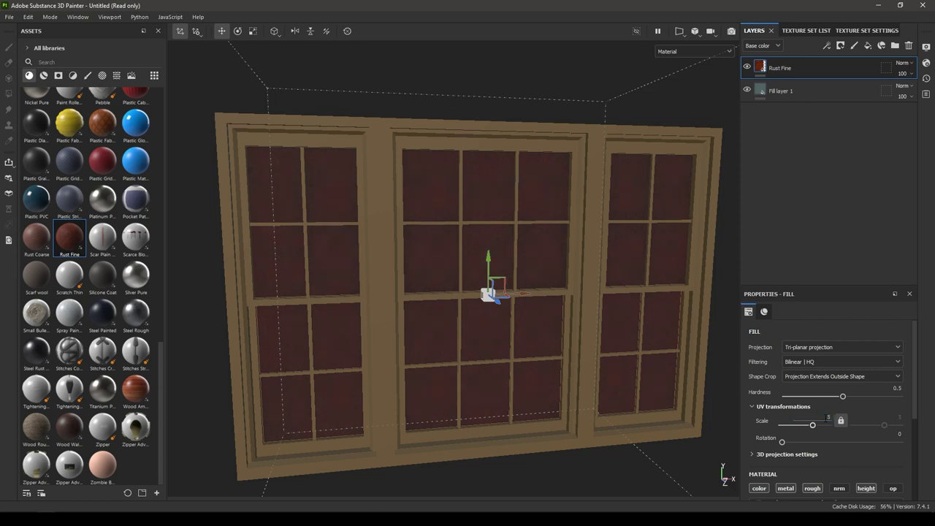
Enable the opacity channel on the Rust Fine layer and set its rust color to a light grayish brown, 908071
scroll(873, 474, "down", 3)
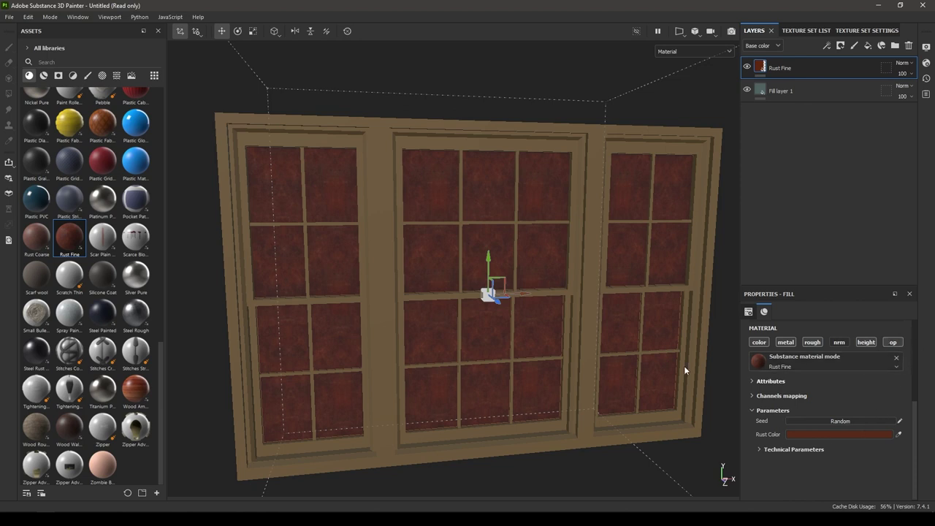
left_click(817, 434)
left_click_drag(802, 360, 800, 377)
left_click_drag(730, 300, 709, 322)
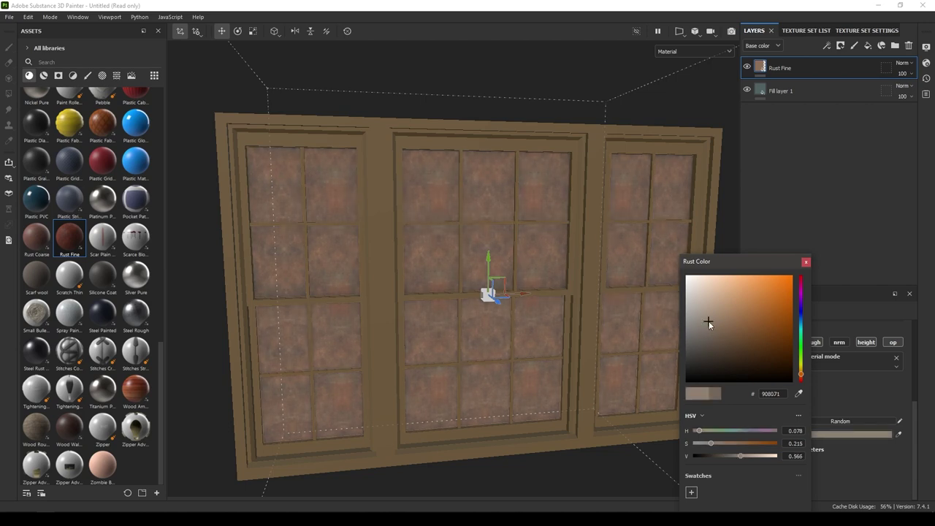
left_click(806, 262)
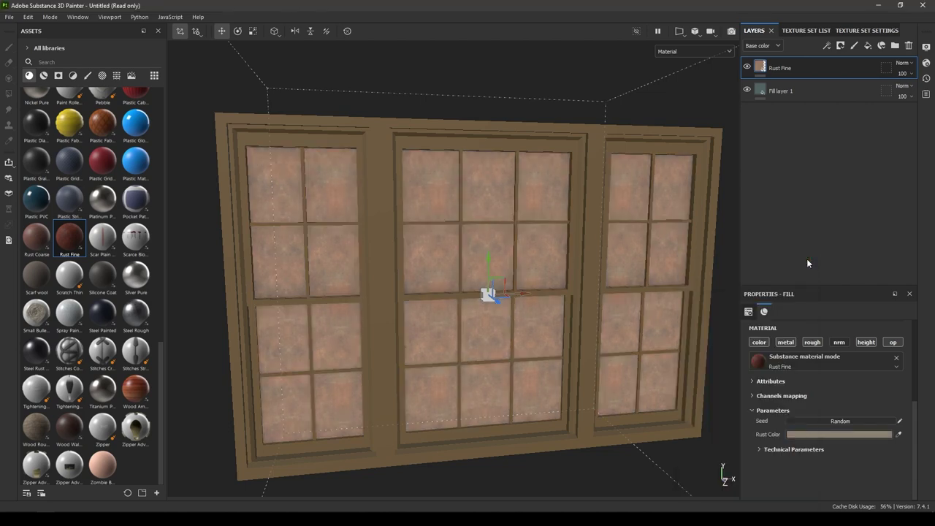
Add a black mask to the Rust Fine layer and apply a Dirt generator to it
right_click(786, 68)
left_click(811, 86)
right_click(784, 71)
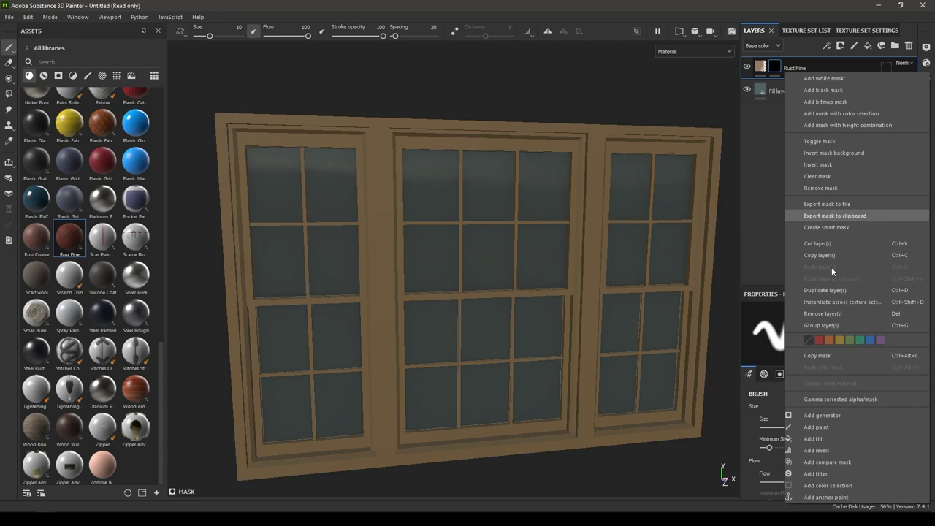
left_click(839, 417)
left_click(832, 328)
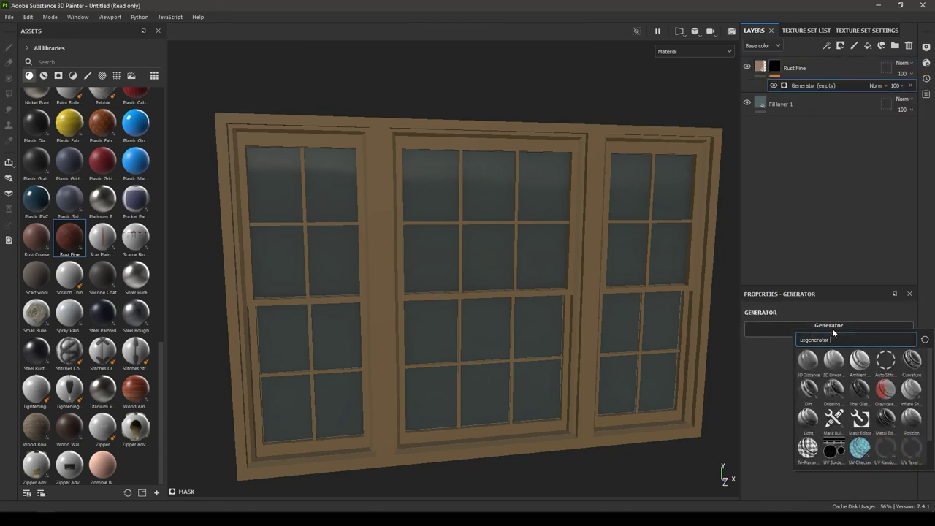
left_click(807, 391)
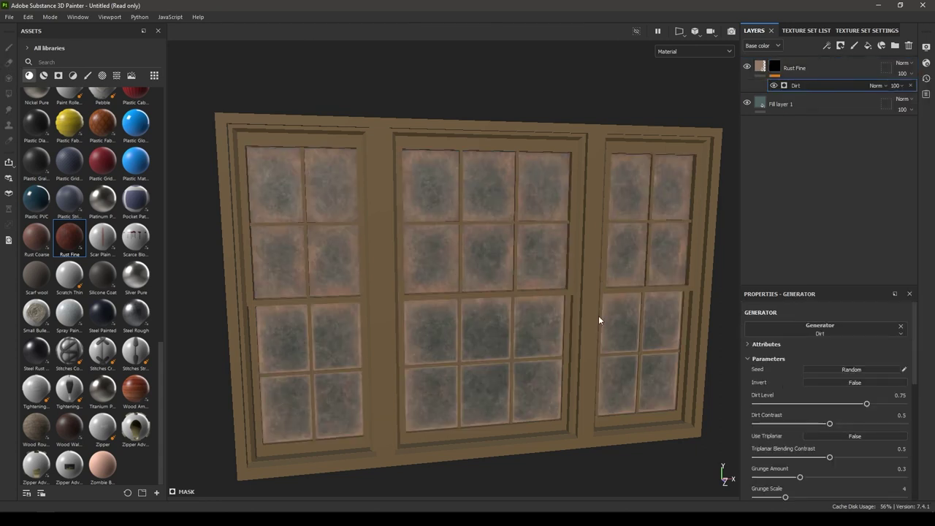
Set the Dirt generator's level to 0.54 and contrast to 0.87, and inspect the grime along the pane edges
left_click_drag(492, 301, 476, 219, "alt")
scroll(507, 360, "up", 2)
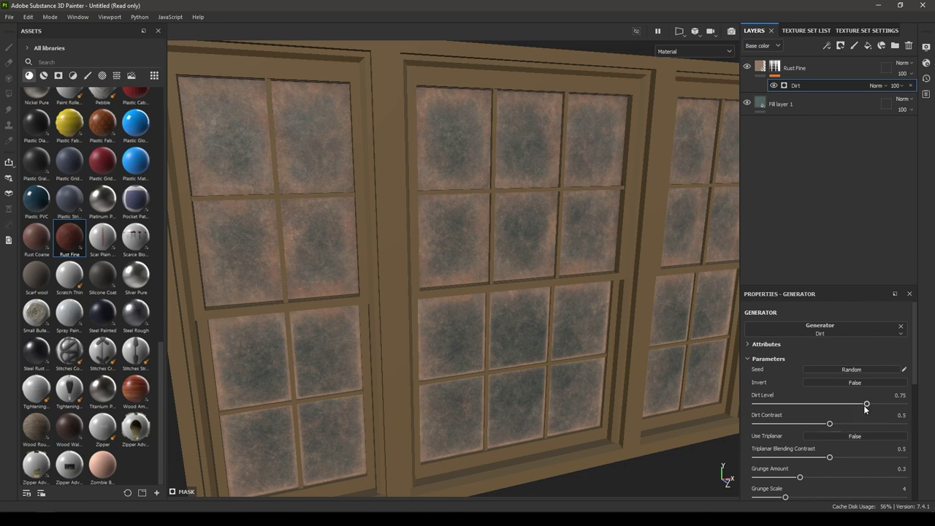
left_click_drag(866, 404, 817, 404)
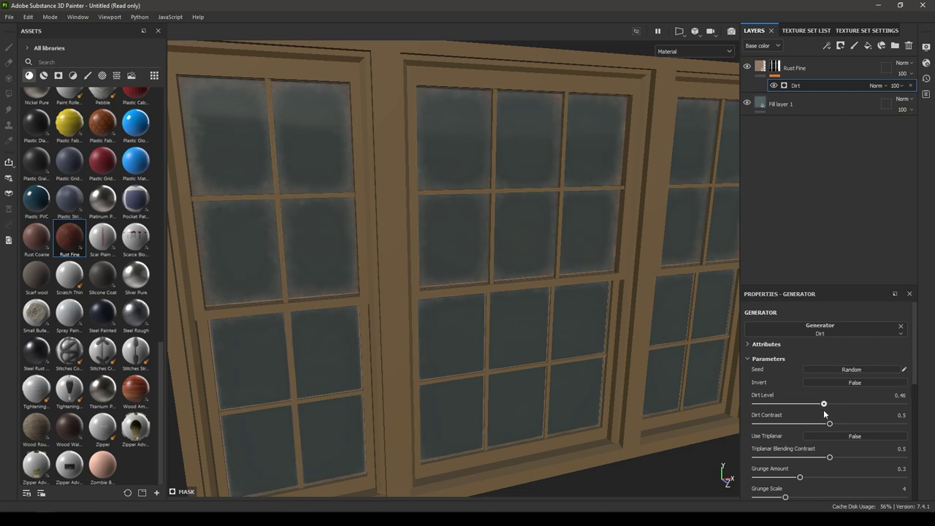
left_click_drag(625, 411, 585, 399, "alt")
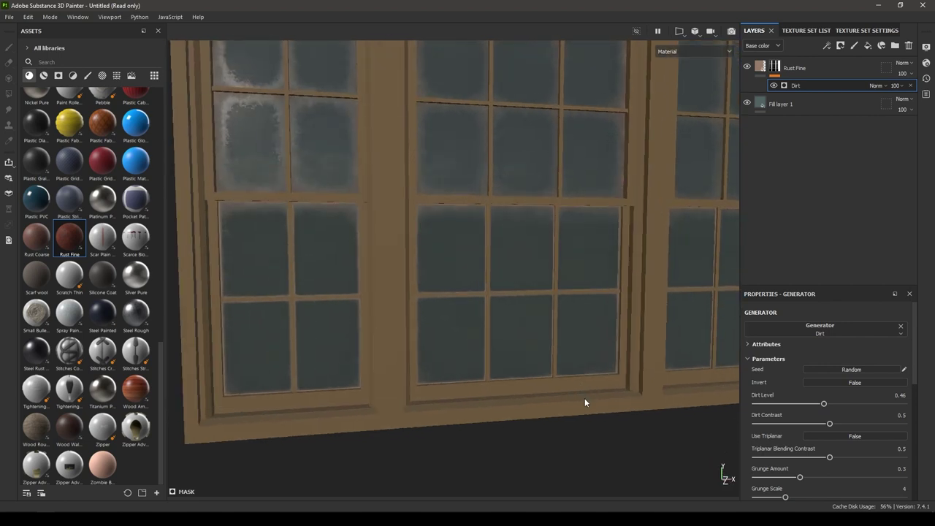
left_click_drag(830, 425, 882, 423)
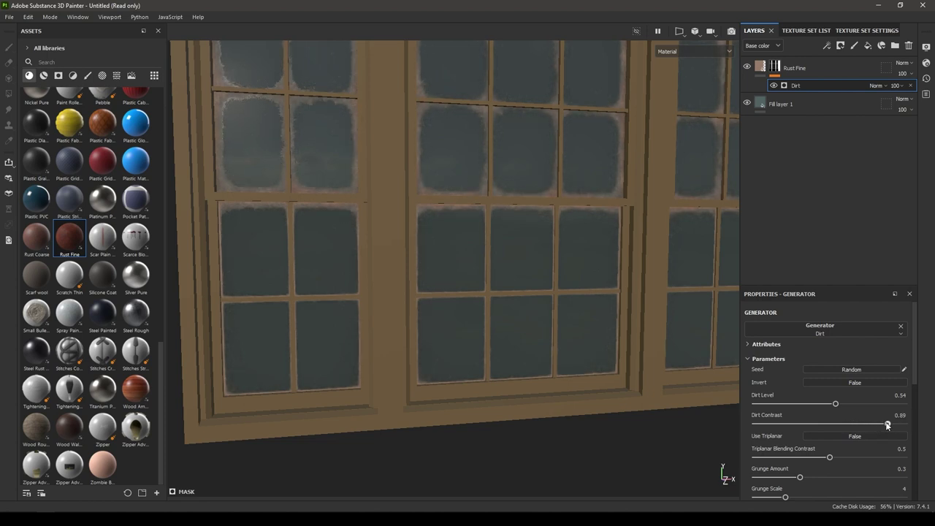
left_click_drag(557, 342, 543, 302, "alt")
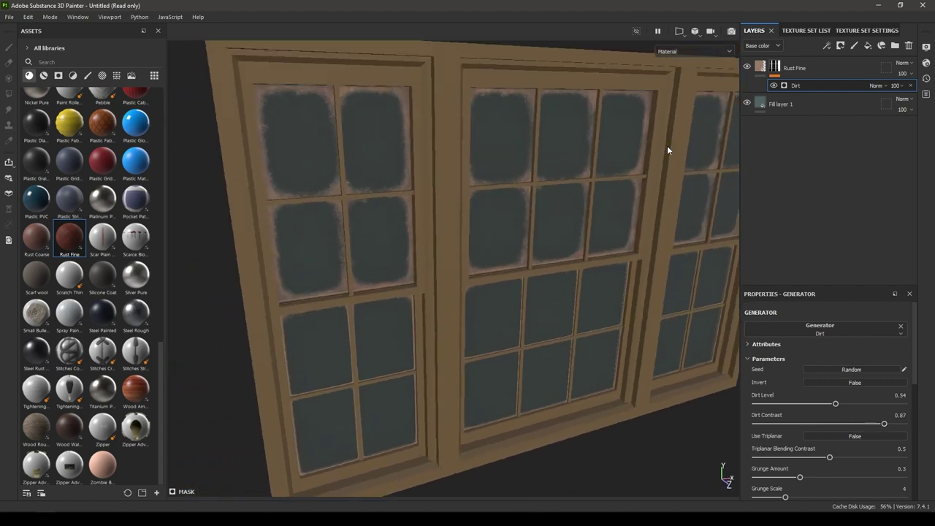
left_click_drag(667, 145, 541, 201, "alt")
Darken the Rust Fine layer's rust color to a muted grayish brown, 655B53, and inspect the panes
left_click(760, 66)
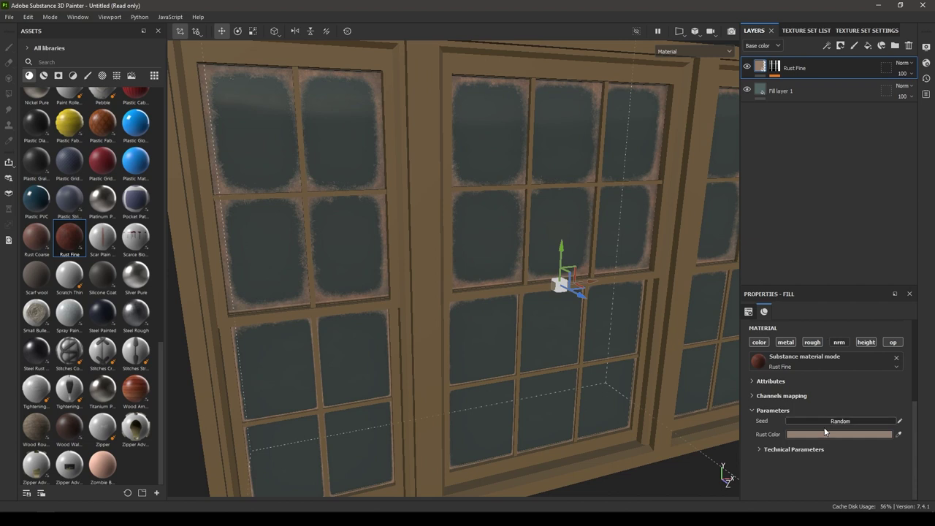
left_click(818, 433)
left_click(704, 342)
left_click(707, 339)
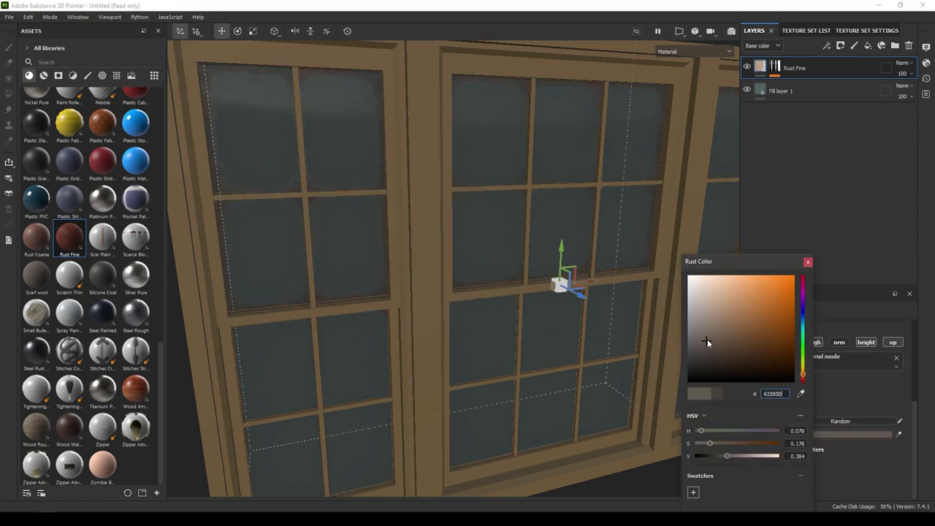
left_click(827, 271)
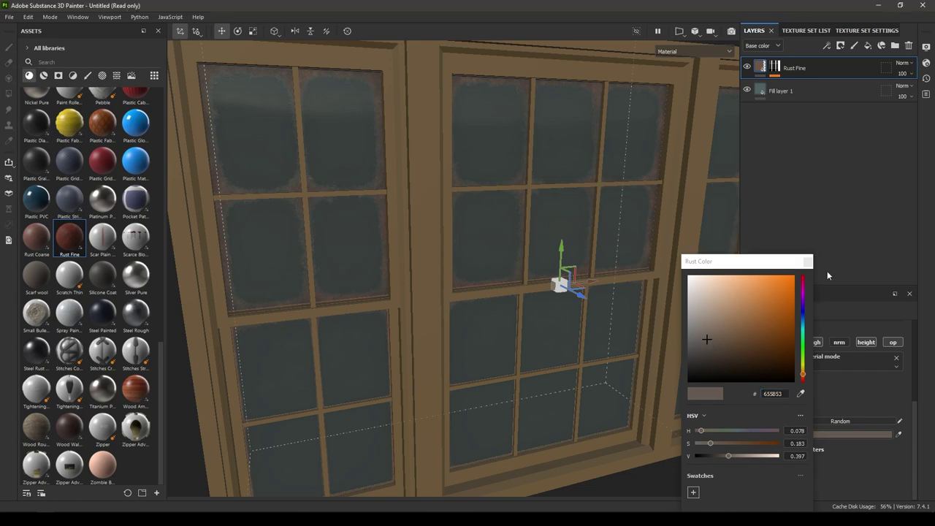
left_click(806, 263)
left_click_drag(579, 316, 618, 232, "alt")
Set the Dirt generator's level to 0.44 and contrast to 0.45, and add a paint effect above it in the mask
left_click(775, 68)
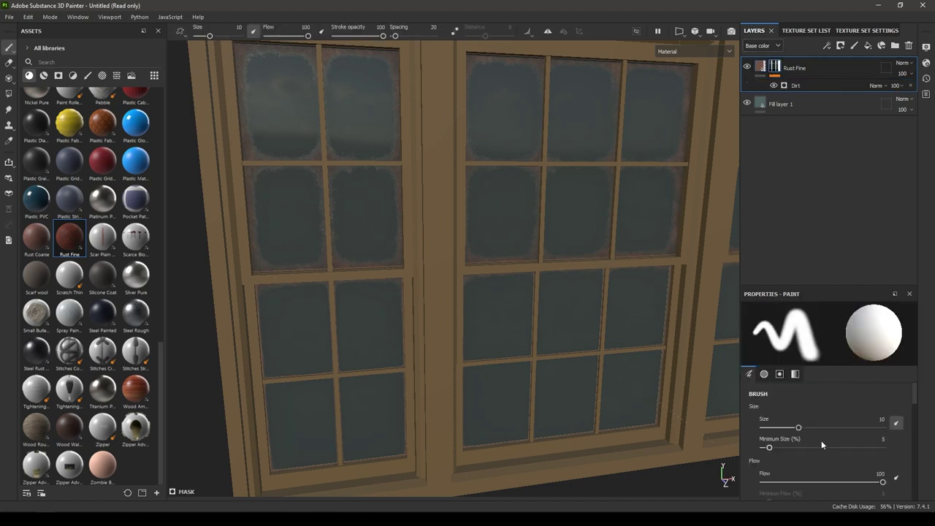
left_click(803, 86)
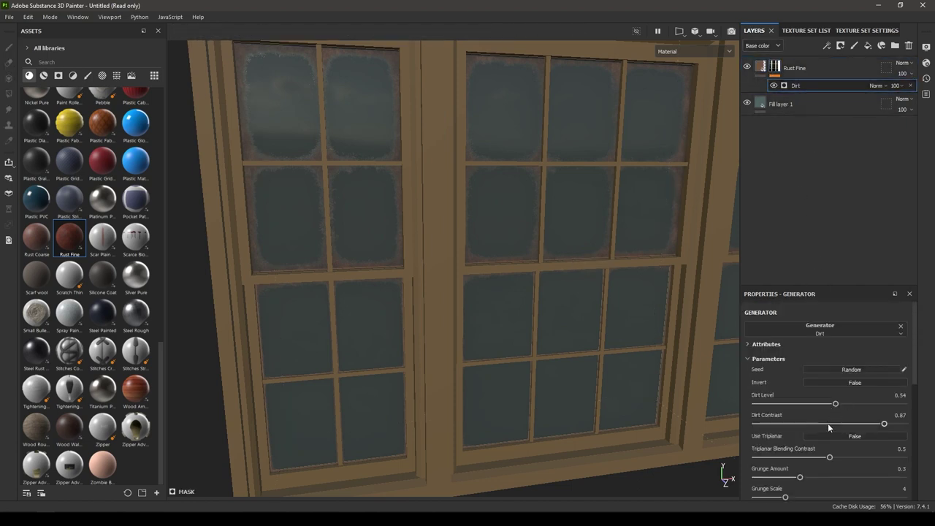
left_click_drag(828, 425, 823, 424)
left_click(822, 404)
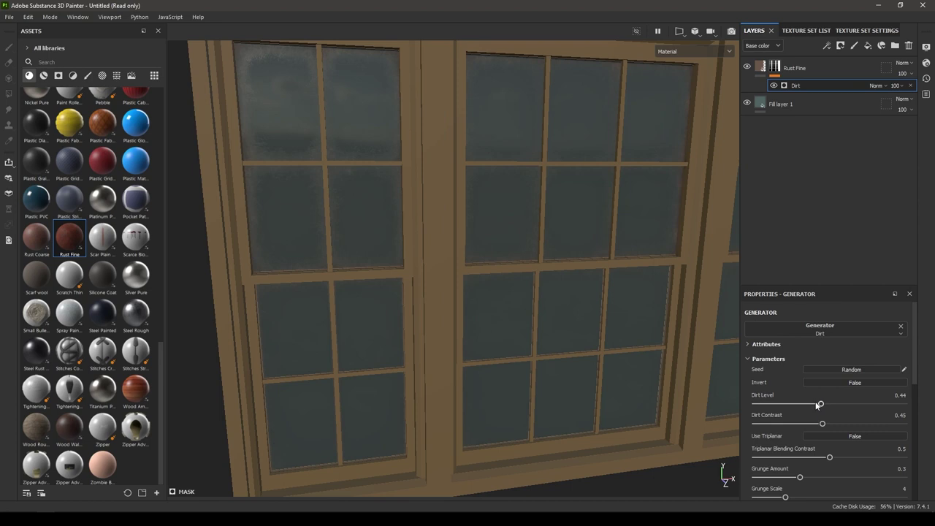
right_click(797, 87)
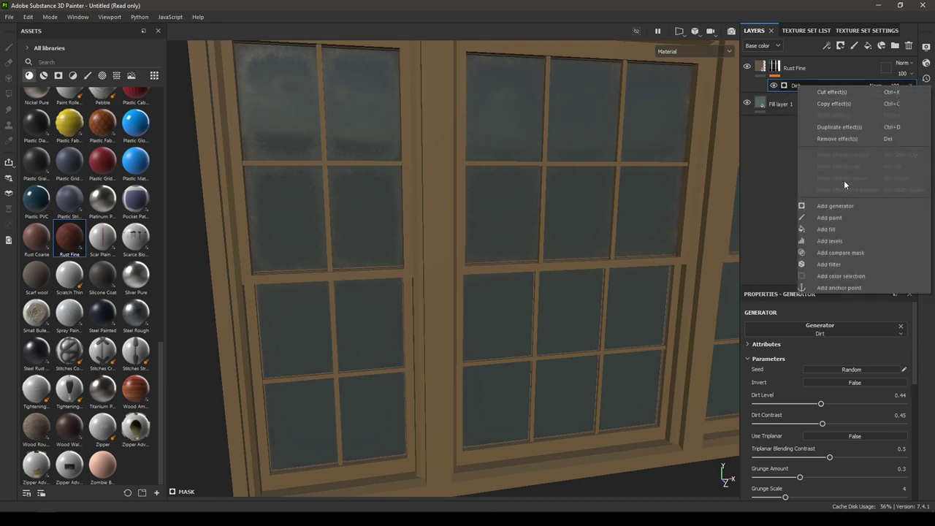
left_click(842, 216)
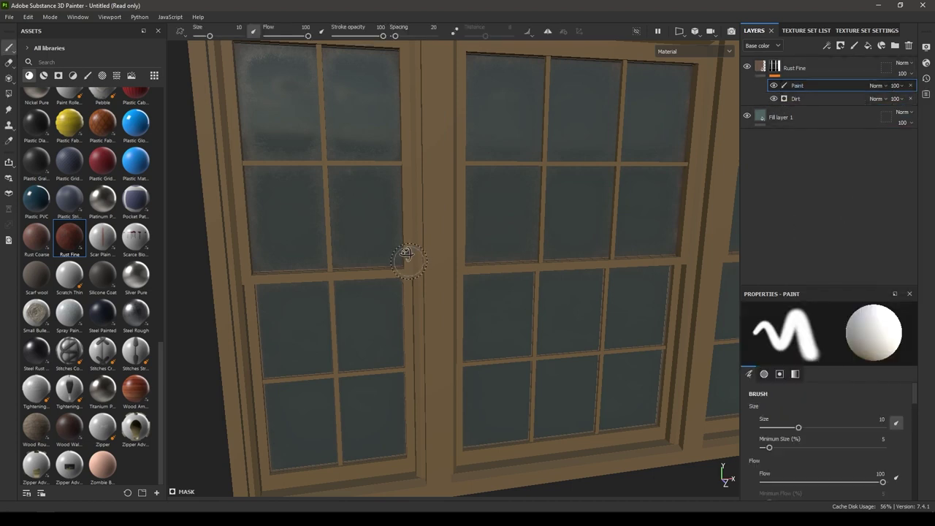
Choose the Dirt 1 brush for the mask's paint effect and reduce its size to about 15
left_click_drag(403, 255, 442, 191, "alt")
middle_click_drag(442, 191, 445, 152, "alt")
left_click(88, 76)
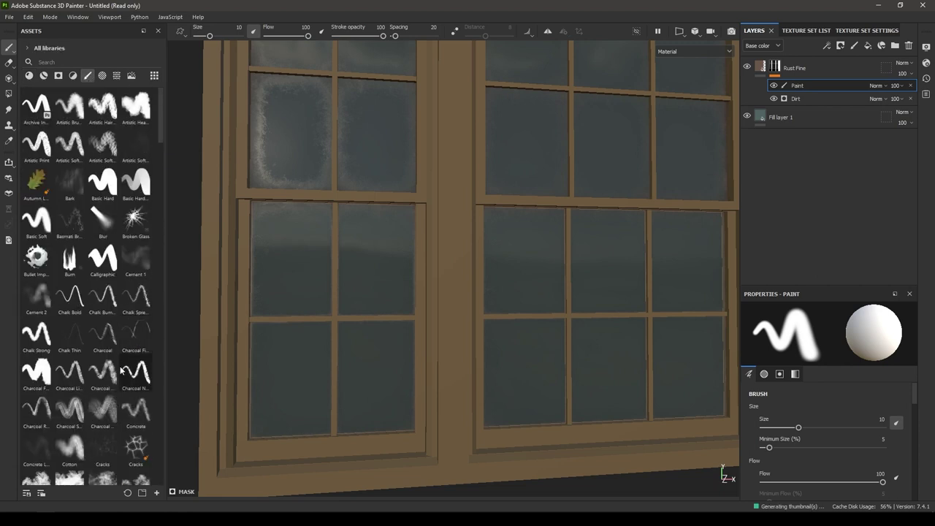
left_click(102, 380)
middle_click_drag(265, 298, 318, 215, "alt")
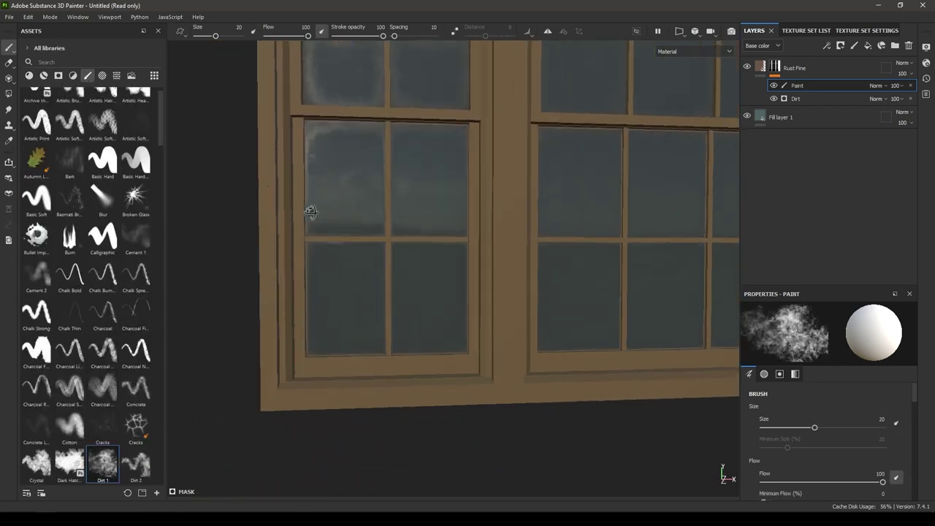
mouse_move(311, 212)
right_mouse_down("ctrl")
mouse_move(295, 211)
mouse_move(391, 427)
right_mouse_up("ctrl")
scroll(310, 229, "up", 1)
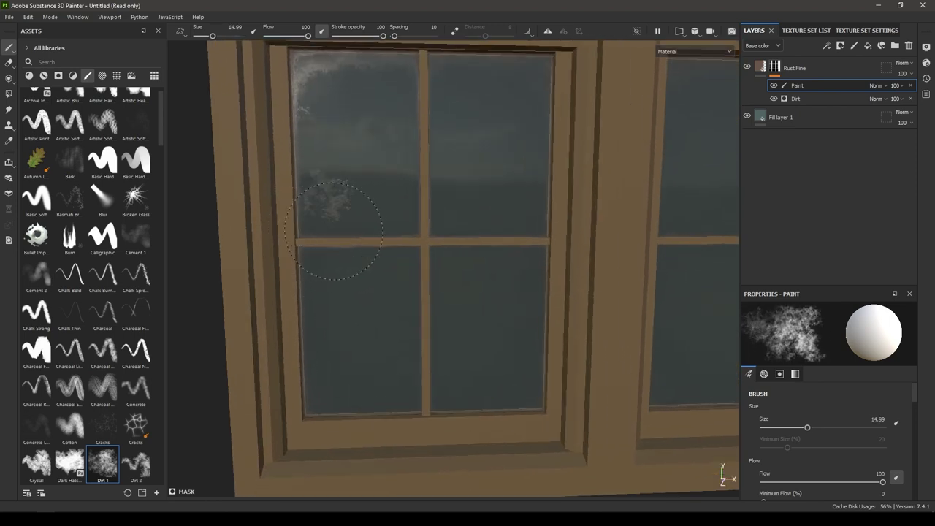
Paint dirt into the mask along the pane edges and corners of the left window's lower sash, using a brush size of about 6.1
left_click_drag(331, 215, 309, 146, "alt")
mouse_move(309, 146)
right_mouse_down("alt")
mouse_move(359, 296)
mouse_move(343, 276)
mouse_move(309, 276)
right_mouse_up("alt")
left_click_drag(308, 276, 476, 270)
left_click_drag(326, 298, 407, 292)
mouse_move(312, 316)
left_mouse_down()
mouse_move(298, 295)
mouse_move(310, 315)
left_mouse_up()
left_click_drag(465, 308, 486, 342)
middle_click_drag(494, 322, 490, 198, "alt")
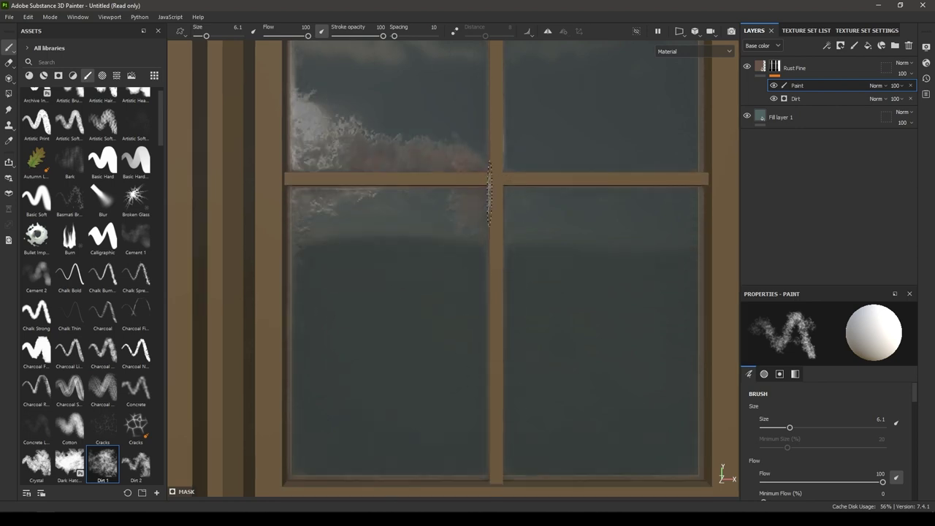
middle_click_drag(487, 305, 480, 204, "alt")
left_click_drag(485, 159, 499, 232)
mouse_move(491, 224)
left_mouse_down()
mouse_move(489, 182)
mouse_move(491, 376)
mouse_move(470, 365)
mouse_move(241, 380)
mouse_move(291, 333)
mouse_move(315, 135)
left_mouse_up()
left_click(315, 84)
Lower the opacity of the mask's Paint effect to 29 and inspect the grime across the whole window
right_click_drag(452, 192, 395, 146, "alt")
mouse_move(395, 146)
left_mouse_down("alt")
mouse_move(445, 244)
mouse_move(371, 115)
left_mouse_up("alt")
right_click_drag(371, 115, 467, 241, "alt")
mouse_move(468, 241)
left_mouse_down("alt")
mouse_move(483, 269)
mouse_move(366, 241)
left_mouse_up("alt")
left_click(920, 103)
right_click_drag(431, 176, 346, 154, "alt")
left_click_drag(346, 154, 396, 297, "alt")
scroll(396, 296, "down", 5)
left_click_drag(520, 388, 472, 339, "alt")
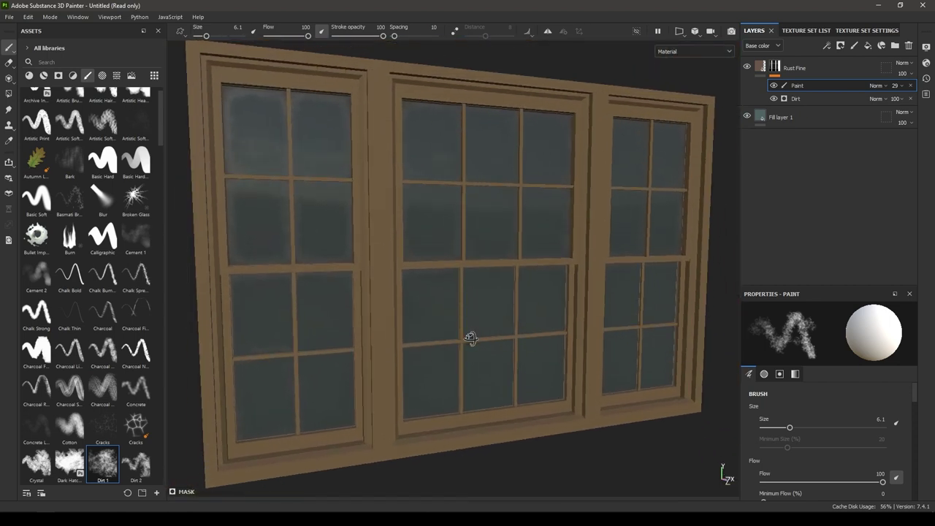
Add a fill layer on top with its color, metal and normal channels off, roughness at 1 and height at -0.1
left_click(844, 65)
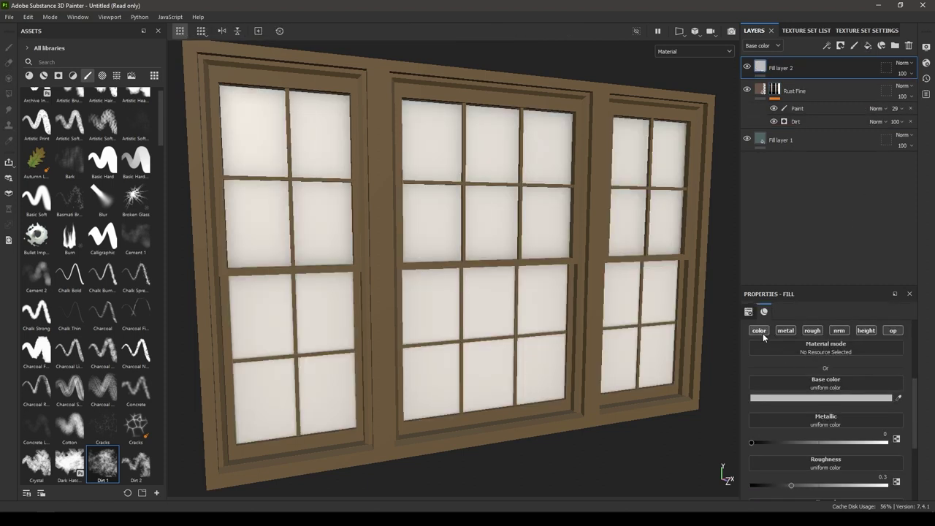
left_click(760, 335)
left_click(790, 334)
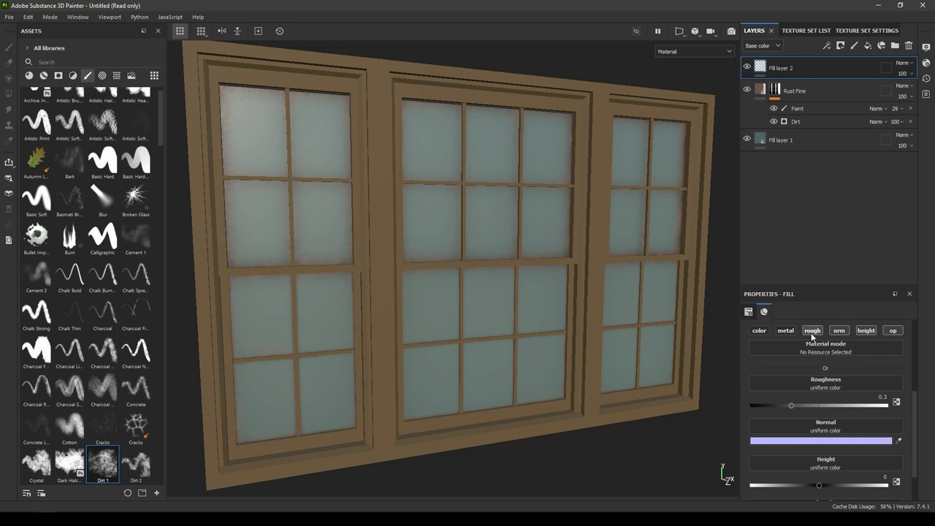
left_click(844, 332)
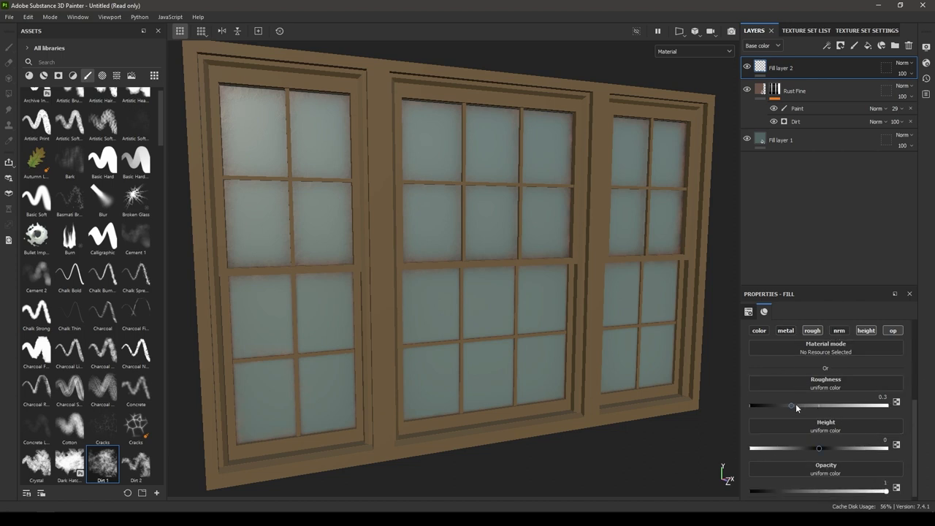
left_click_drag(796, 408, 907, 397)
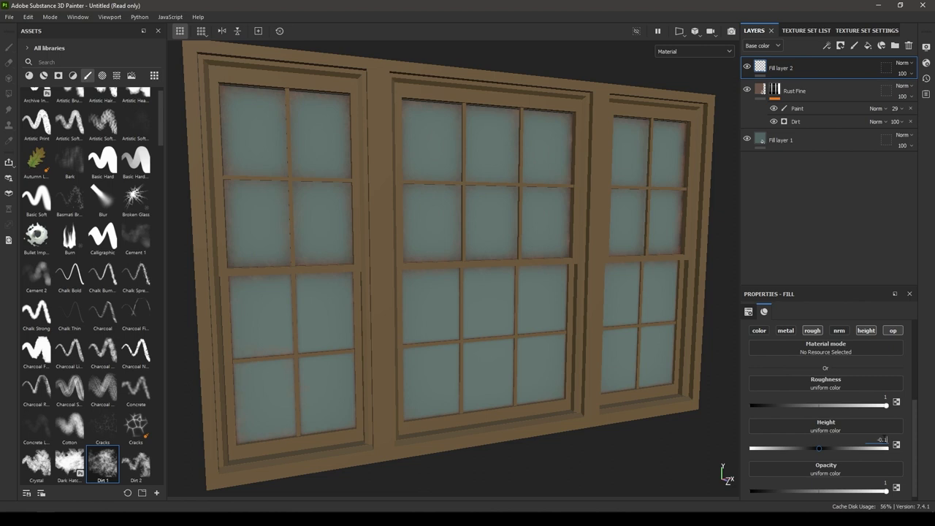
Add a black mask to Fill layer 2 and fill it with the Grunge Scratches Rough texture
right_click(793, 68)
left_click(827, 83)
right_click(819, 75)
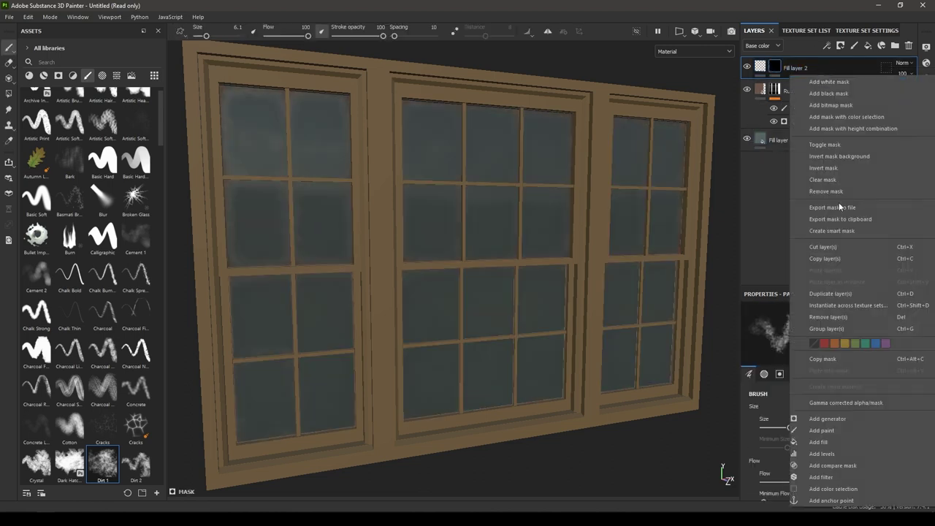
left_click(849, 443)
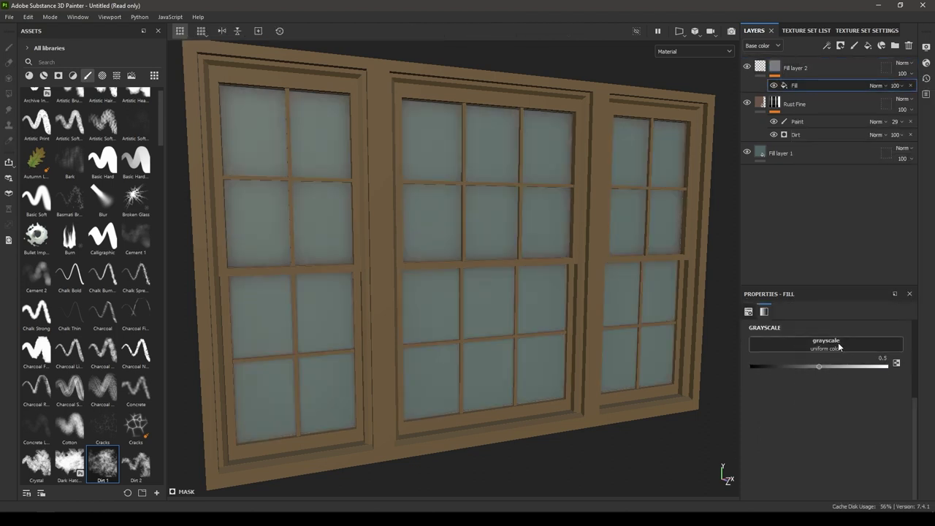
left_click(838, 345)
type("scra")
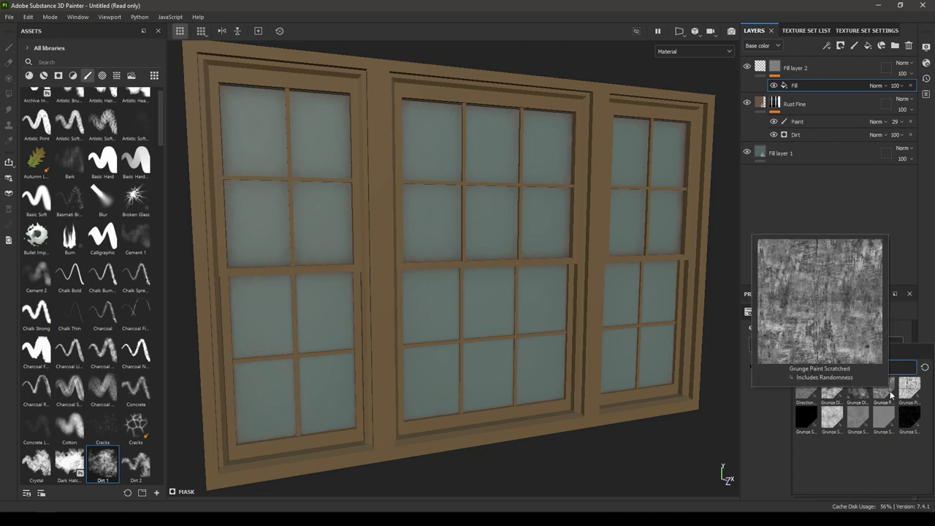
left_click(909, 420)
Set the scratches texture's balance to 0.14 and contrast to 0.2, and inspect the scratches on the glass
left_click_drag(701, 390, 600, 395, "alt")
middle_click_drag(600, 396, 608, 304, "alt")
right_click_drag(609, 304, 643, 373, "alt")
left_click_drag(643, 372, 655, 407, "alt")
scroll(606, 297, "down", 5)
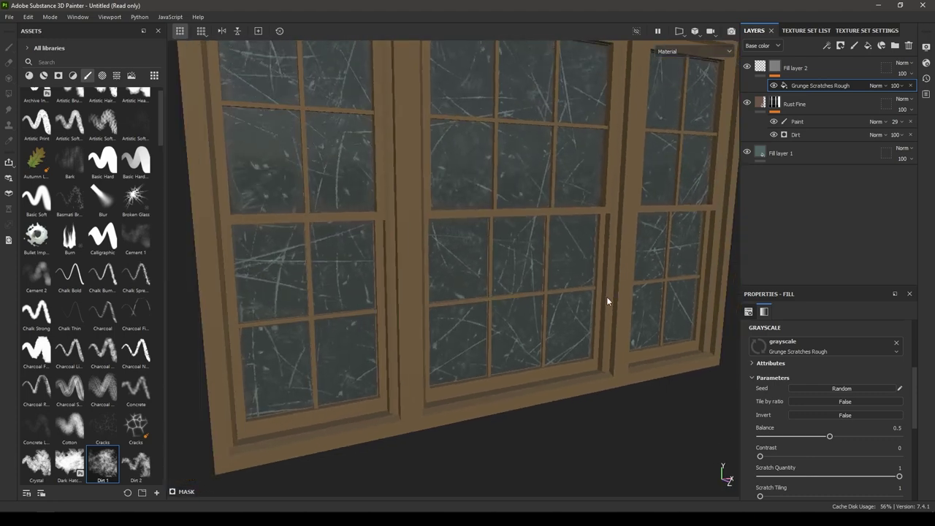
left_click_drag(831, 436, 785, 437)
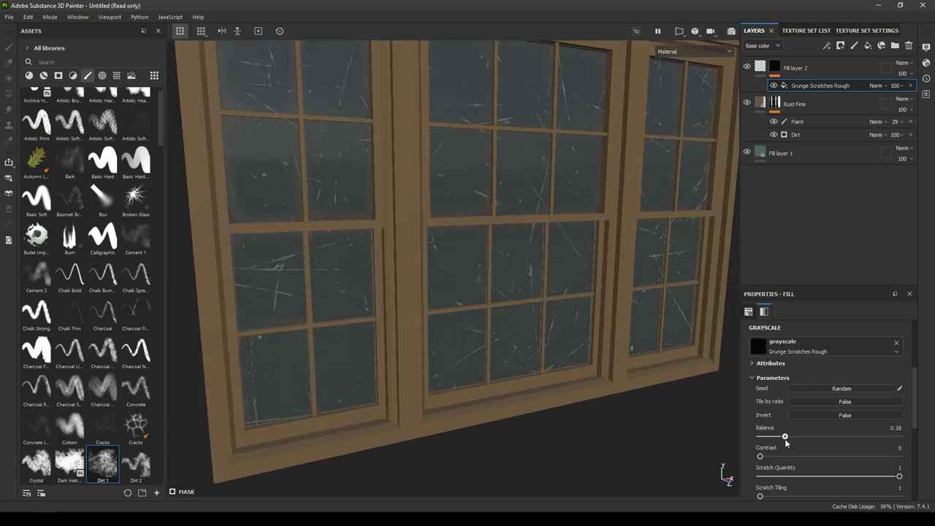
left_click_drag(610, 353, 672, 417, "alt")
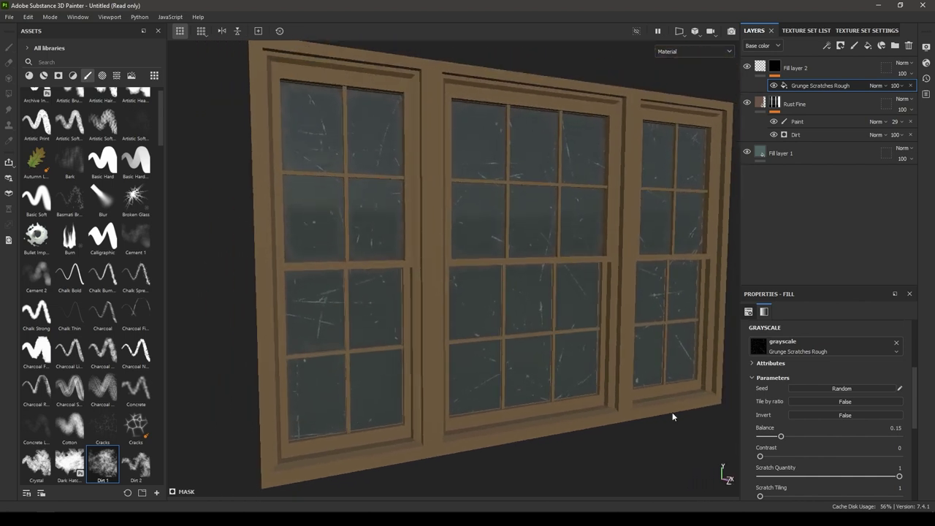
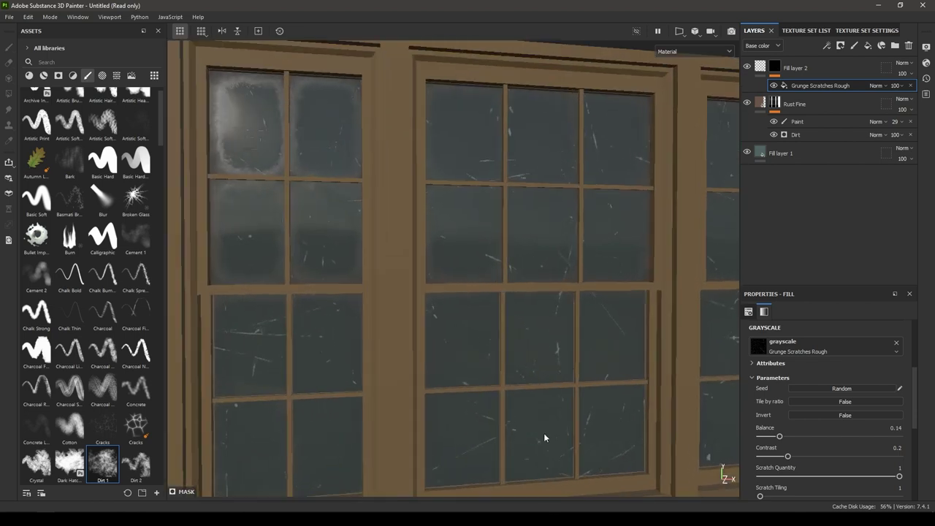
left_click_drag(544, 433, 585, 424, "alt")
Enable the color channel on Fill layer 2 and darken its base color to 2C2C2C
left_click(774, 66)
right_click_drag(623, 396, 628, 326, "alt")
middle_click_drag(628, 326, 591, 276, "alt")
middle_click_drag(527, 211, 507, 217, "alt")
right_click_drag(507, 217, 532, 252, "alt")
left_click(761, 66)
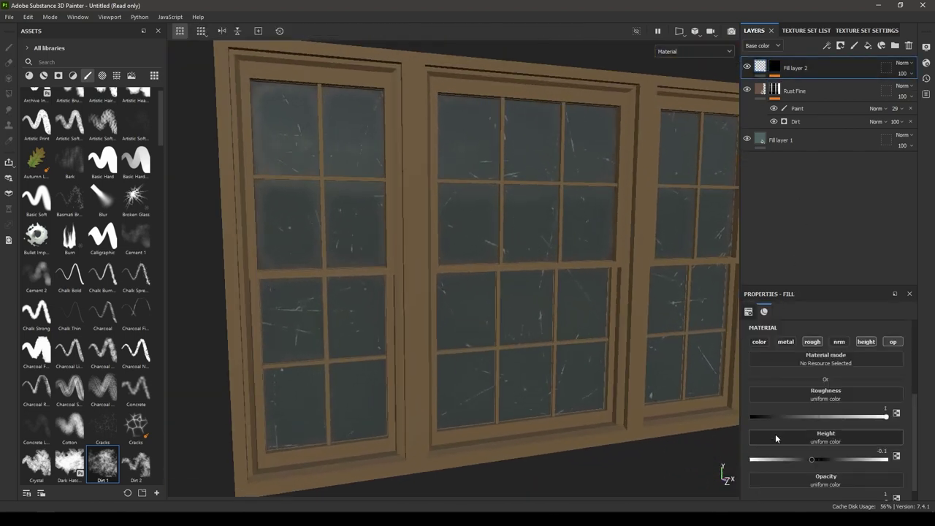
left_click(760, 342)
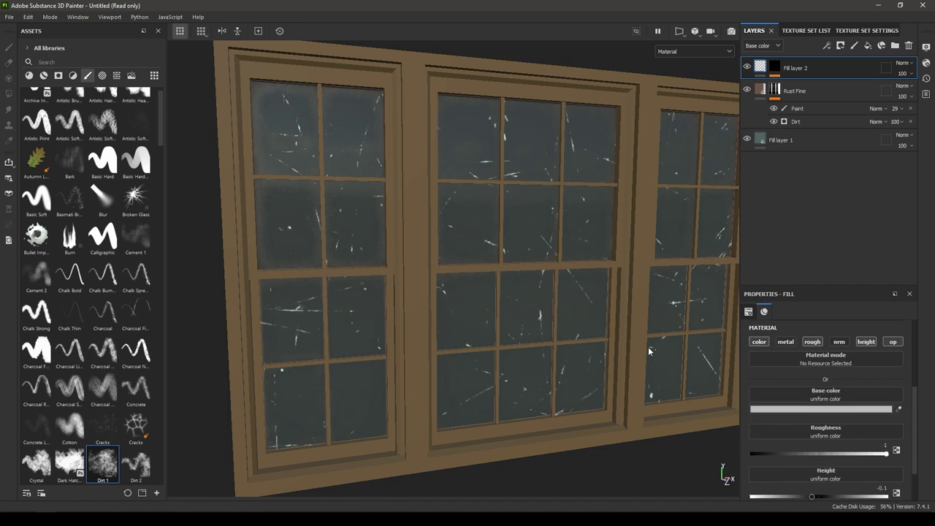
left_click(823, 411)
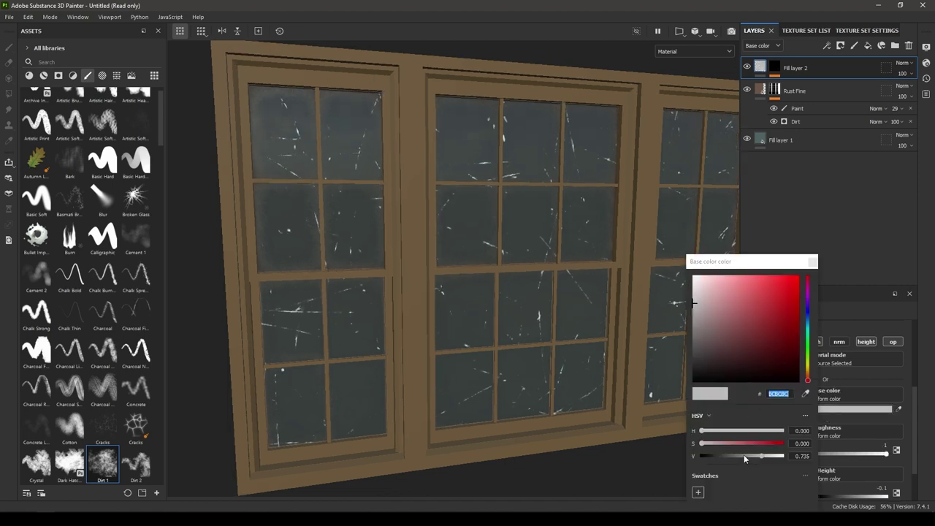
left_click_drag(744, 454, 715, 456)
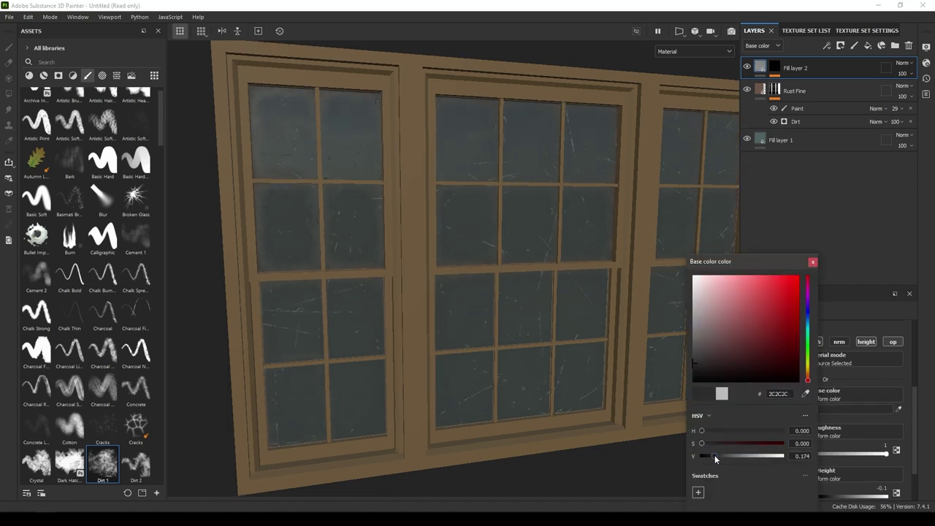
left_click_drag(512, 368, 539, 371, "alt")
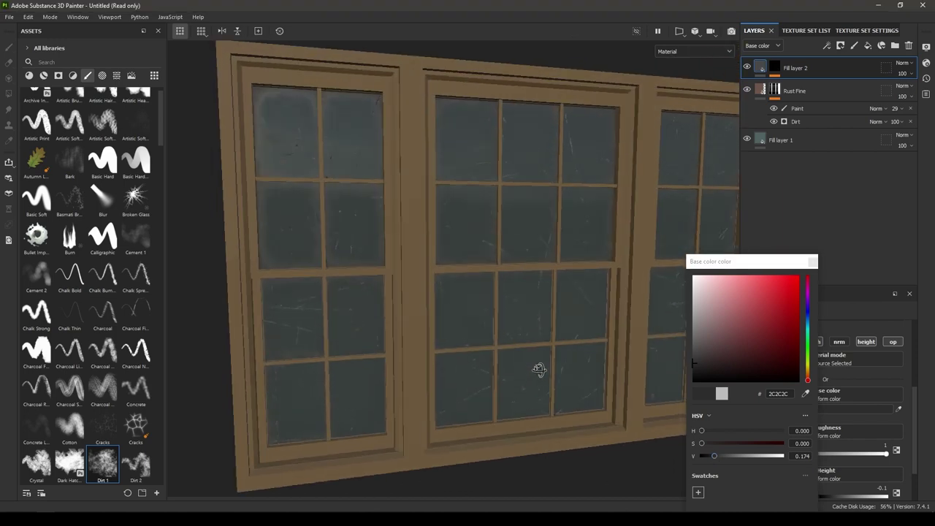
left_click(812, 261)
Examine the scratches and grime on the glass from several angles and distances
right_click_drag(554, 341, 544, 318, "alt")
left_click_drag(544, 319, 447, 268, "alt")
right_click_drag(447, 269, 447, 310, "alt")
left_click_drag(447, 310, 438, 310, "alt")
right_click_drag(438, 310, 445, 190, "alt")
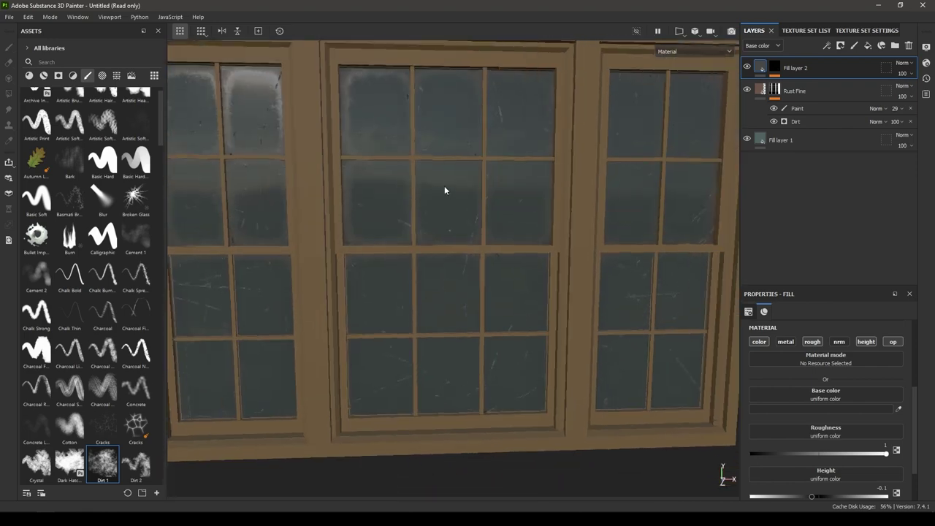
left_click_drag(445, 190, 497, 212, "alt")
right_click_drag(497, 212, 496, 193, "alt")
left_click_drag(496, 194, 461, 189, "alt")
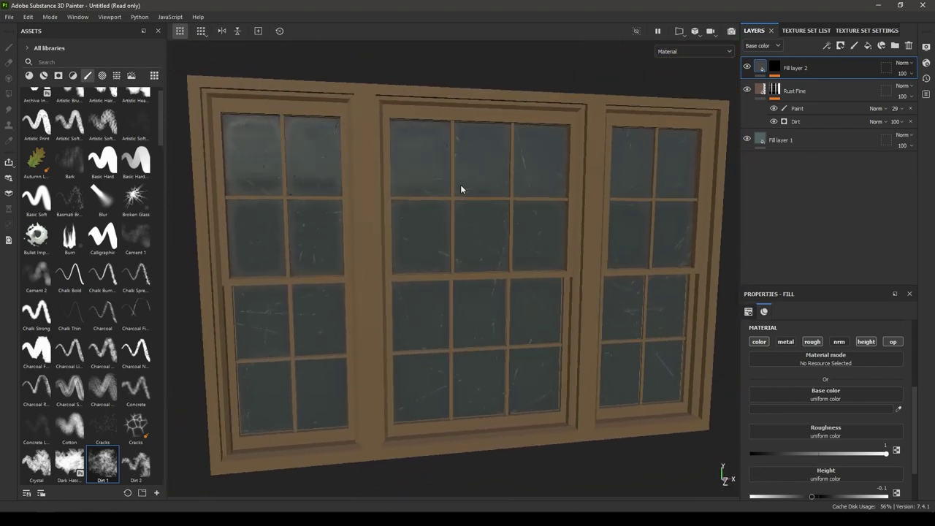
Add the Large Rust Leaks material as the topmost layer and set its UV scale to 5
left_click(28, 76)
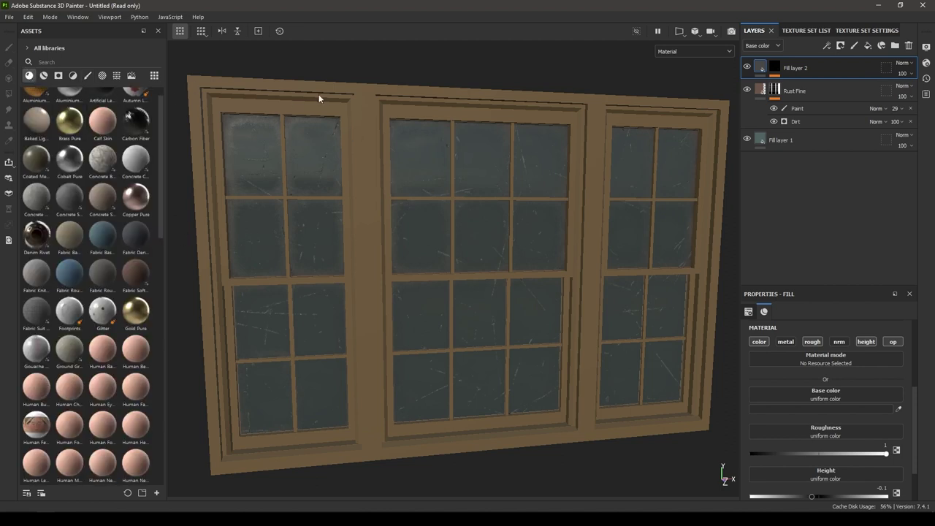
scroll(84, 284, "up", 1)
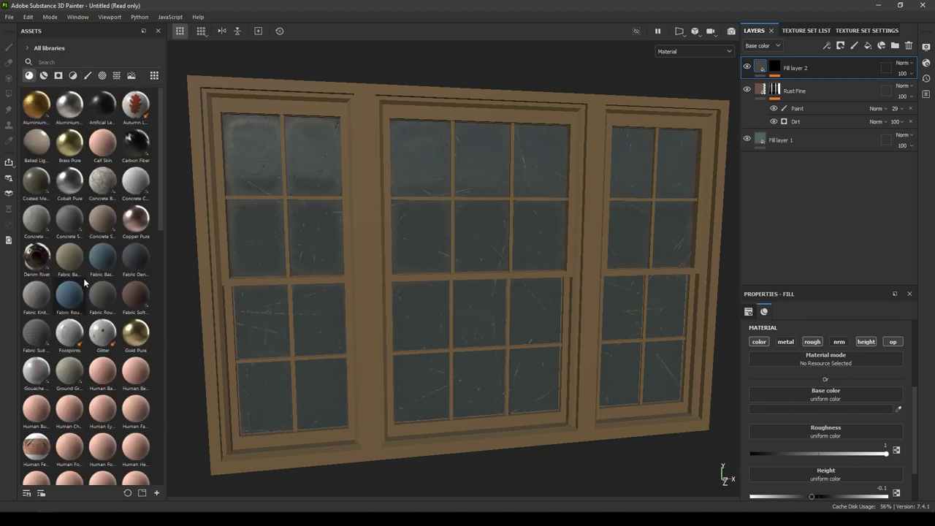
scroll(85, 283, "down", 10)
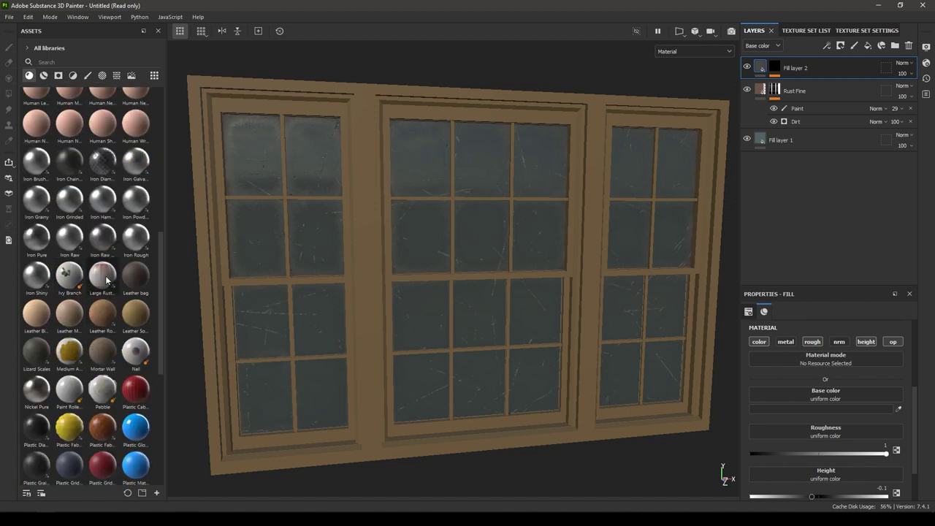
left_click_drag(106, 280, 801, 65)
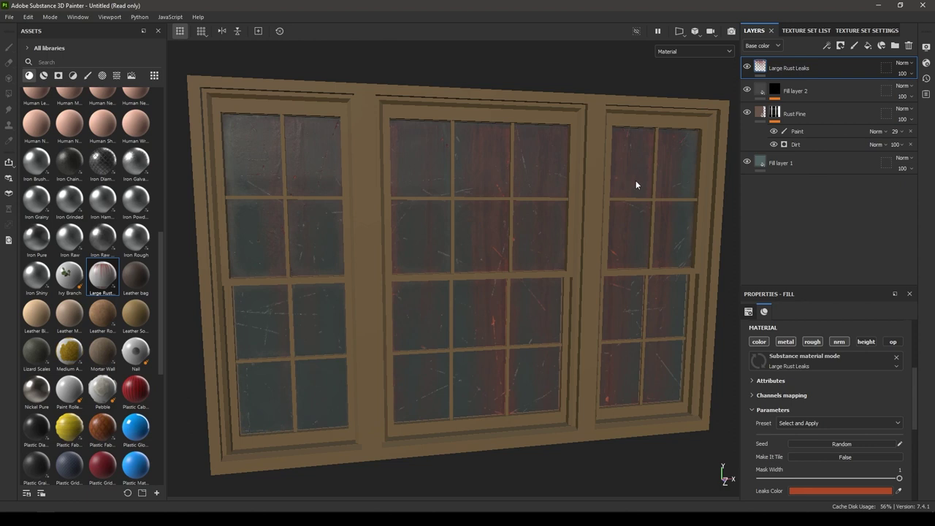
scroll(833, 379, "up", 3)
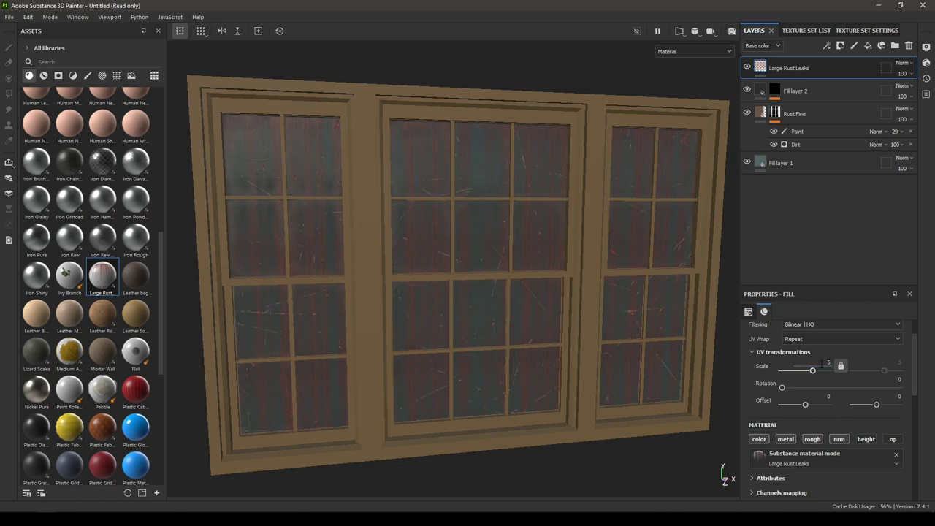
left_click_drag(615, 351, 559, 236, "alt")
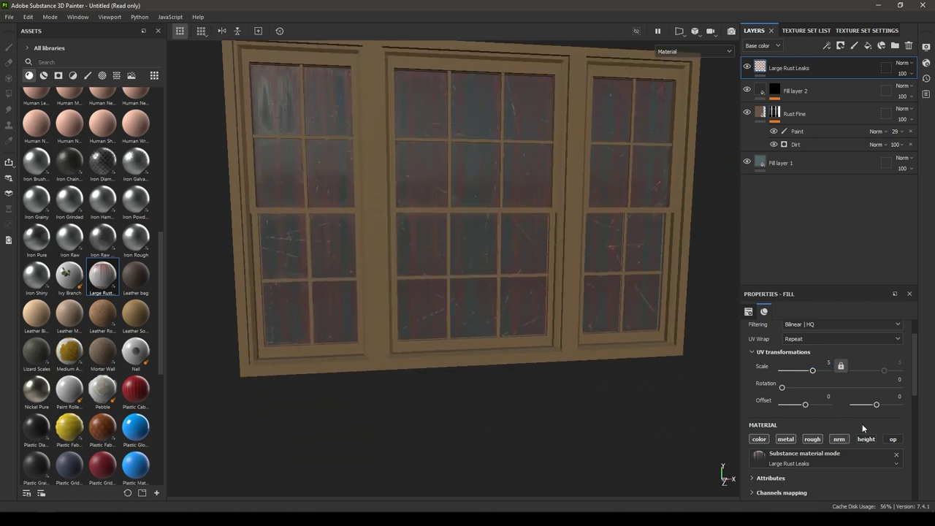
Change the Large Rust Leaks layer's leaks color to a dark grayish brown, 4D433E, and inspect the streaks
scroll(829, 413, "down", 5)
left_click(840, 393)
left_click_drag(723, 353, 710, 349)
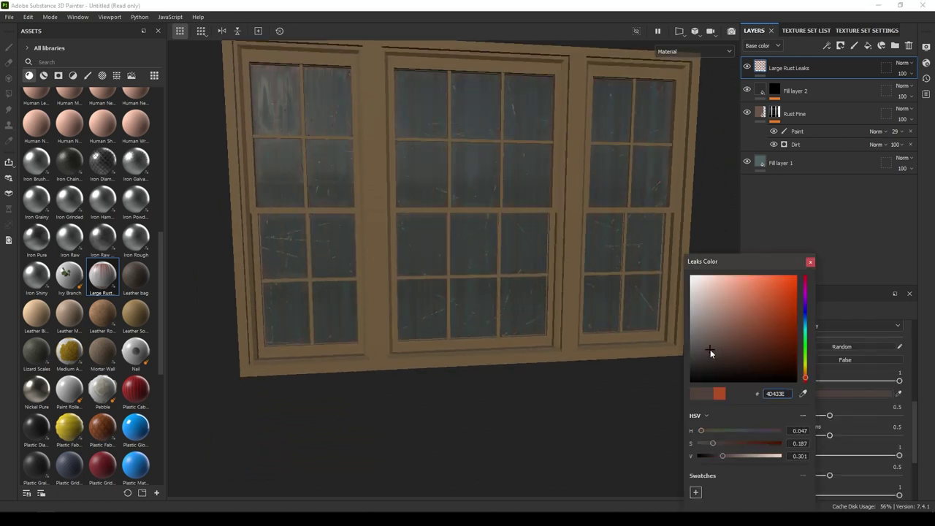
left_click_drag(688, 272, 685, 198, "alt")
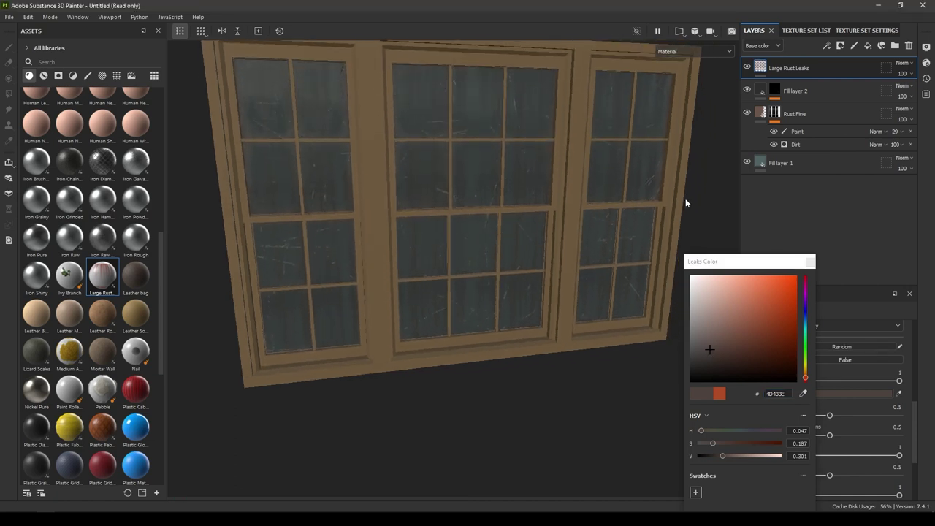
left_click_drag(573, 277, 675, 263, "alt")
left_click(809, 261)
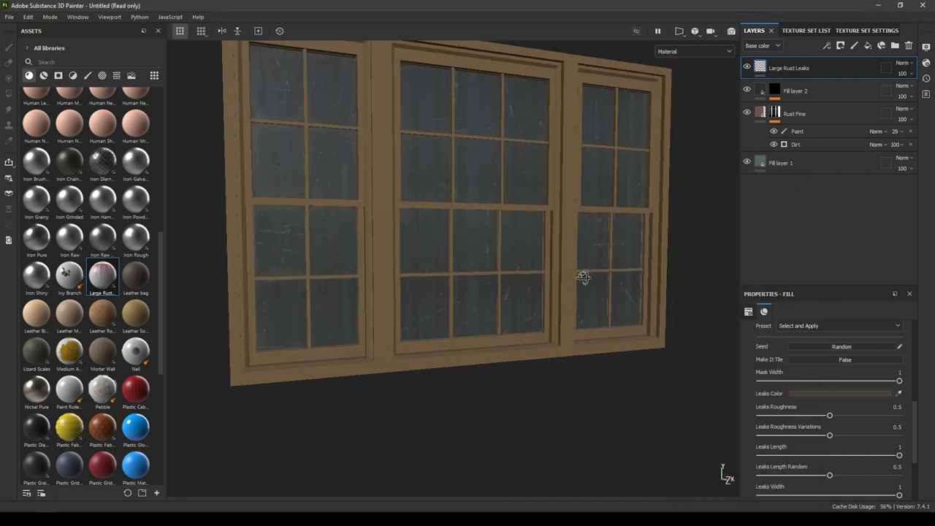
left_click_drag(583, 276, 573, 252, "alt")
Switch the Large Rust Leaks layer to tri-planar projection and inspect the streaks on the panes
scroll(850, 419, "up", 6)
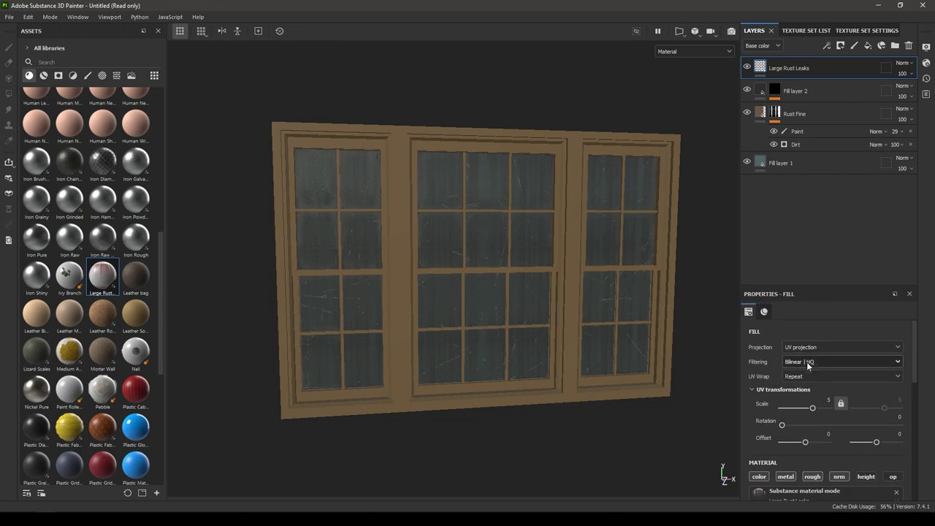
left_click(816, 346)
left_click(812, 381)
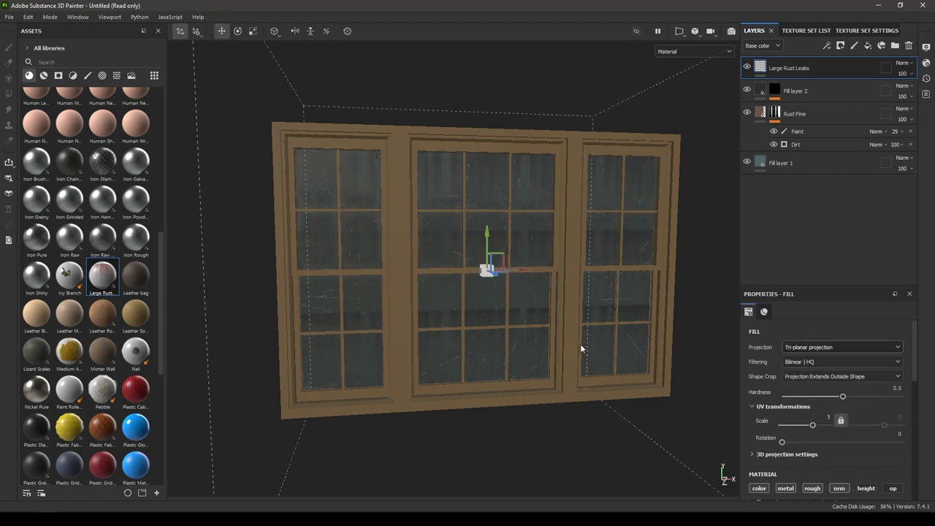
mouse_move(580, 343)
left_mouse_down("alt")
mouse_move(583, 356)
mouse_move(584, 334)
left_mouse_up("alt")
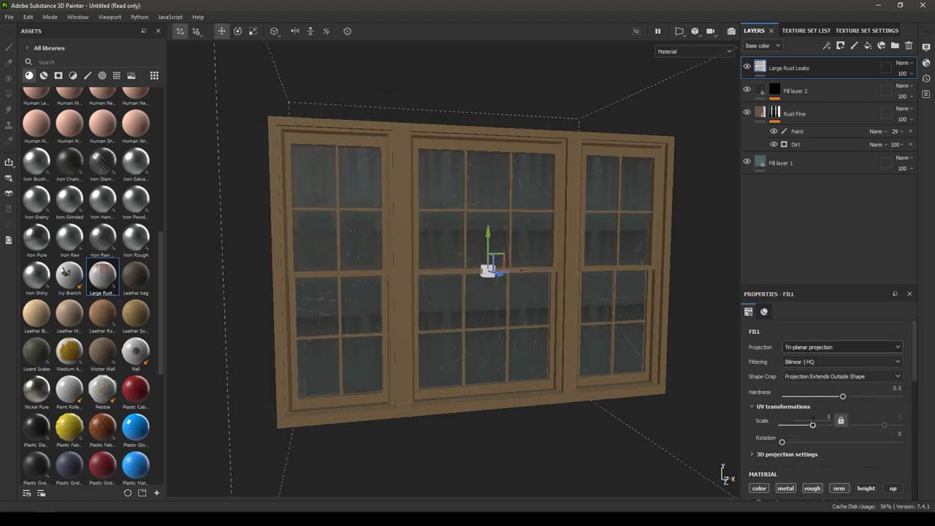
Set the Large Rust Leaks layer's UV scale to 2 and shift its tri-planar projection slightly upward on the window
left_click_drag(812, 429, 812, 428)
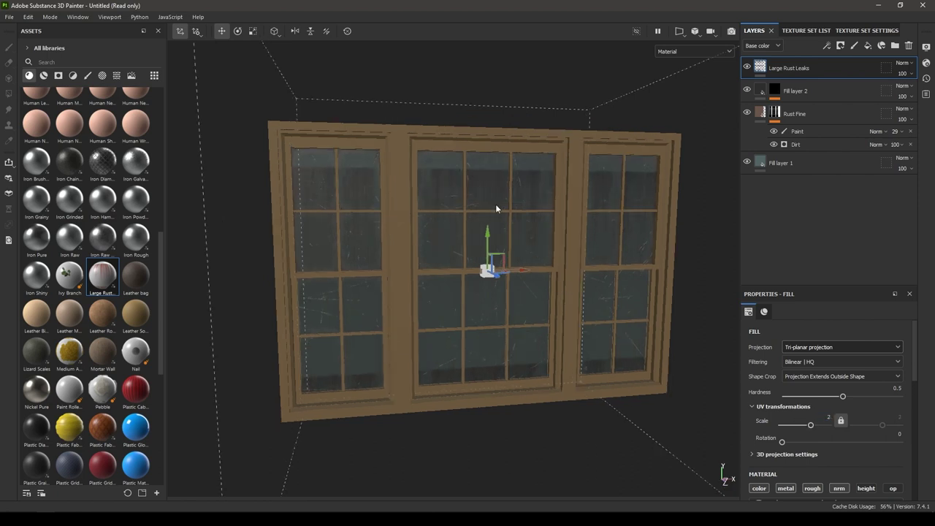
scroll(488, 234, "up", 4)
left_click_drag(481, 256, 484, 232)
left_click_drag(487, 265, 450, 232, "alt")
left_click_drag(706, 280, 544, 342, "alt")
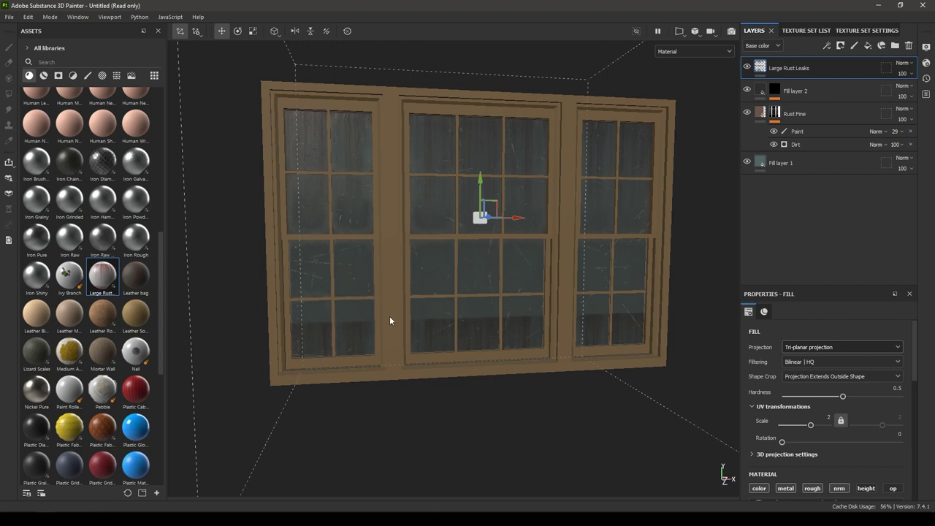
left_click_drag(390, 320, 584, 330, "alt")
left_click_drag(439, 340, 545, 368, "alt")
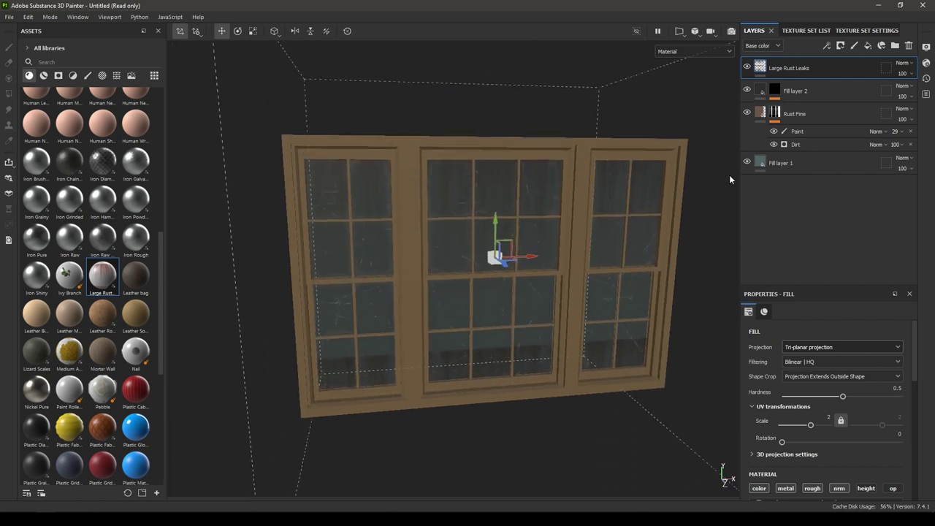
Add a black mask with a paint effect to the Large Rust Leaks layer
right_click(785, 69)
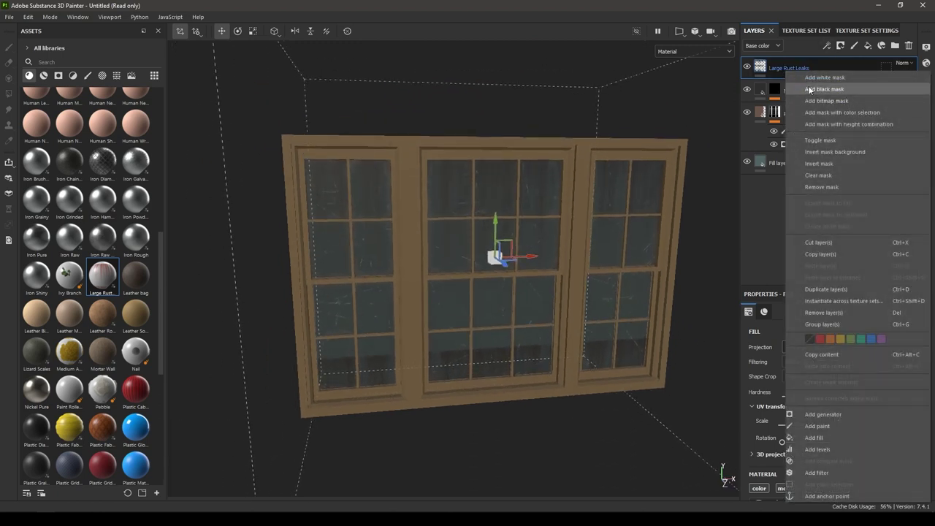
left_click(809, 89)
right_click(776, 67)
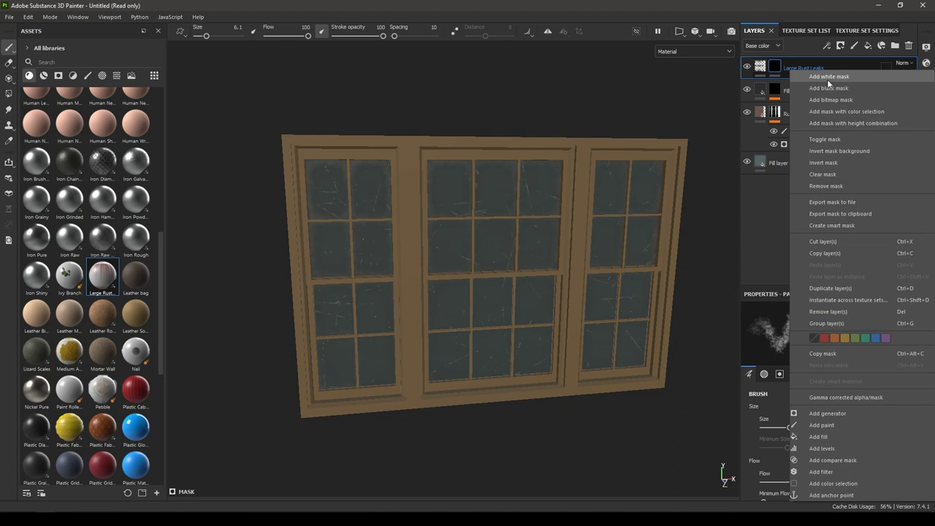
left_click(822, 424)
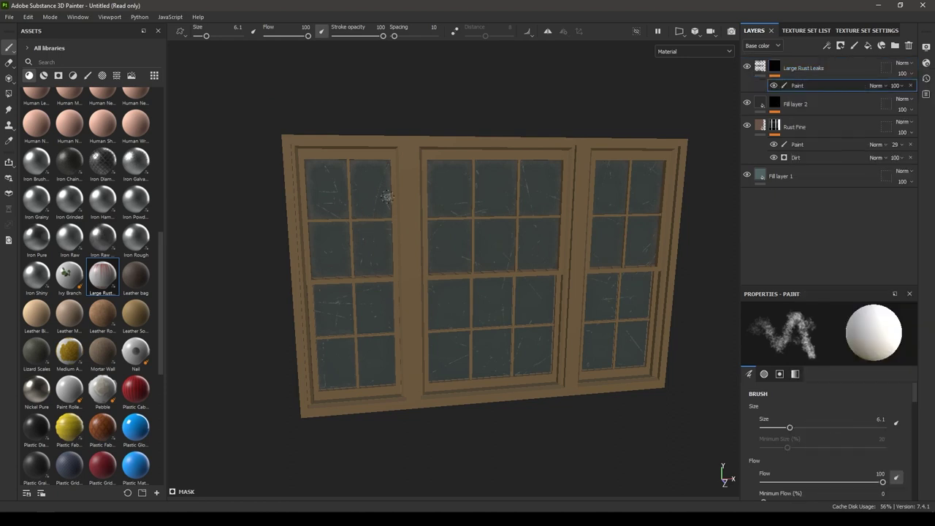
Paint leaks into the mask along the upper panes with a textured brush of size 32.18 and spacing 5
mouse_move(319, 167)
right_mouse_down("ctrl")
mouse_move(352, 168)
mouse_move(319, 167)
right_mouse_up("ctrl")
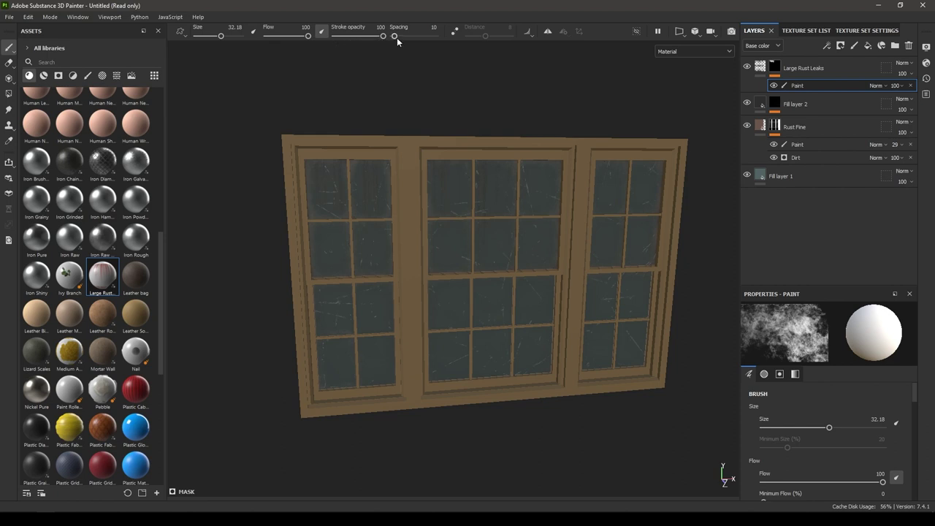
left_click_drag(397, 36, 394, 36)
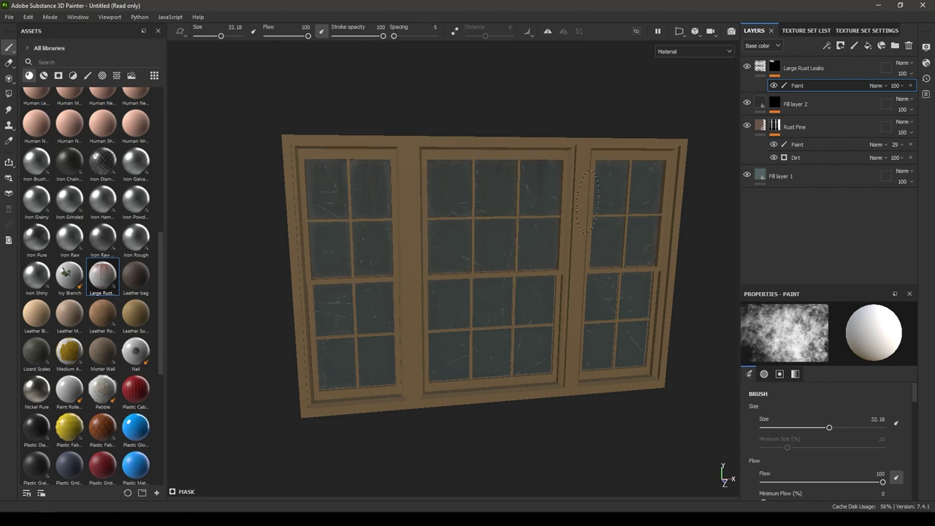
left_click_drag(655, 198, 592, 178, "alt")
scroll(449, 244, "up", 5)
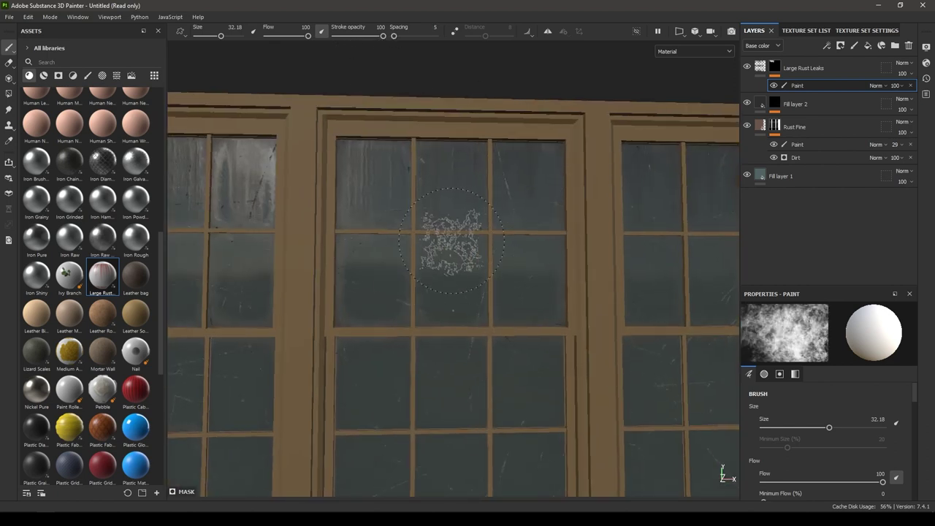
mouse_move(449, 244)
left_mouse_down("alt")
mouse_move(572, 251)
mouse_move(437, 191)
mouse_move(466, 204)
left_mouse_up("alt")
left_click_drag(621, 122, 624, 139)
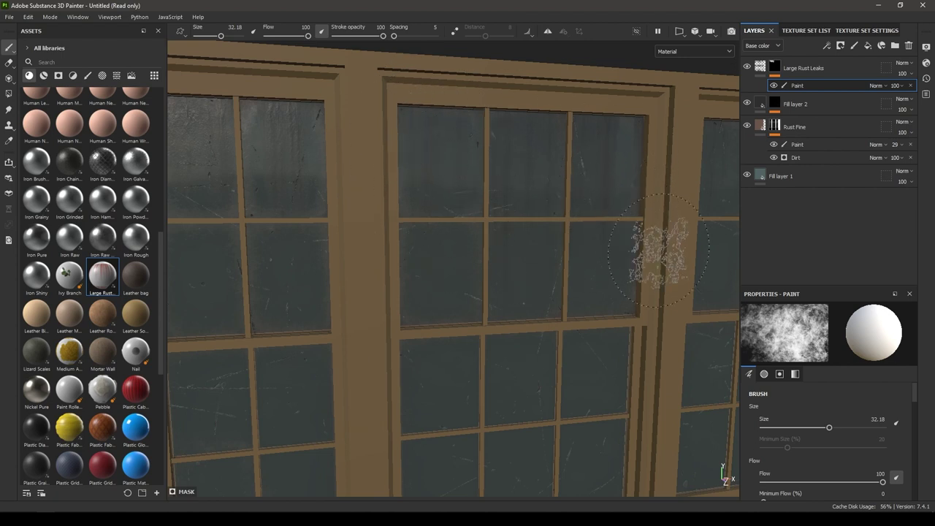
Switch to the Basic Hard brush at size 15.68 and paint leaks onto the upper panes of the left window section
left_click(87, 76)
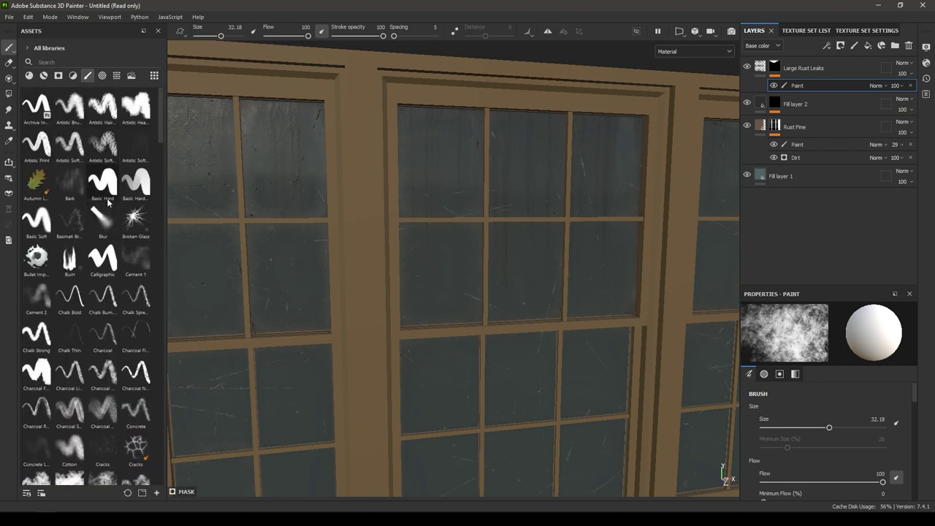
left_click(108, 201)
scroll(467, 171, "down", 3)
middle_click_drag(467, 171, 499, 185, "alt")
scroll(502, 216, "up", 1)
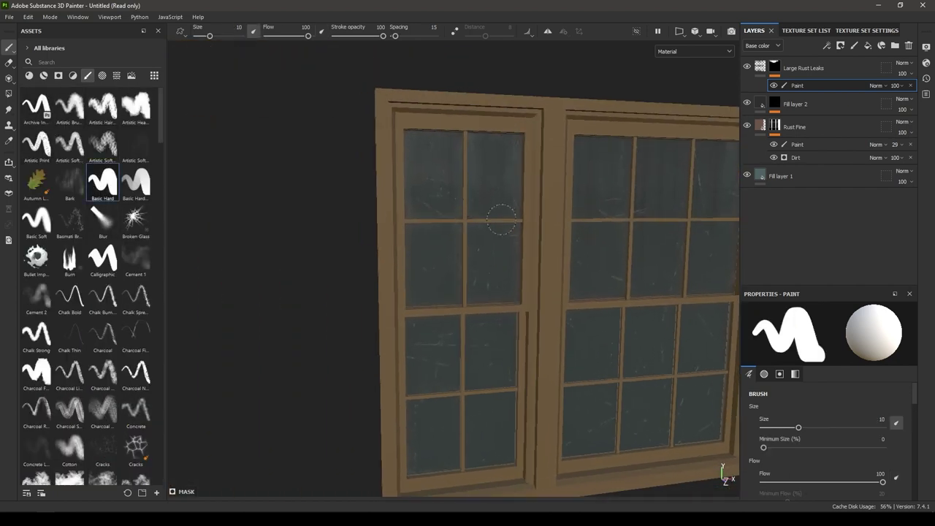
right_click_drag(502, 220, 499, 217, "ctrl")
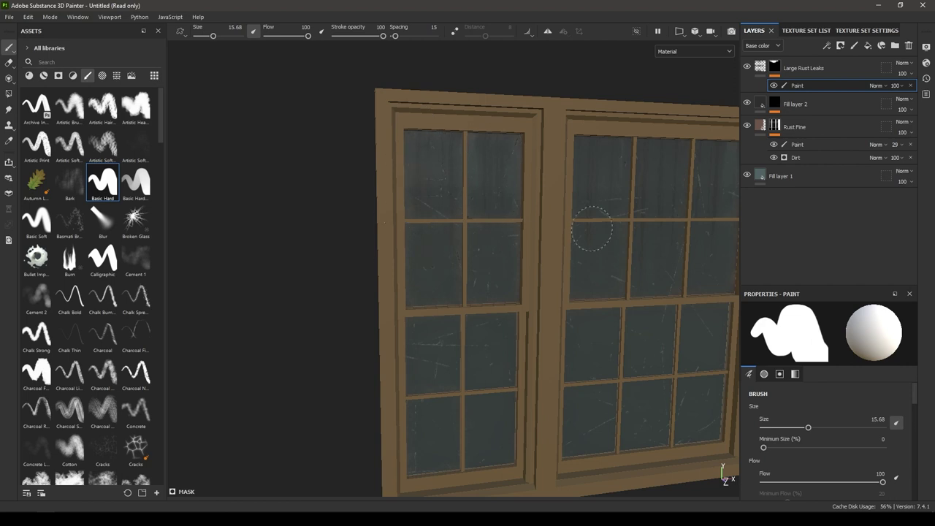
Extend the leak mask across the upper panes of the middle and right window sections and check the streaks from several angles
middle_click_drag(593, 228, 368, 198, "alt")
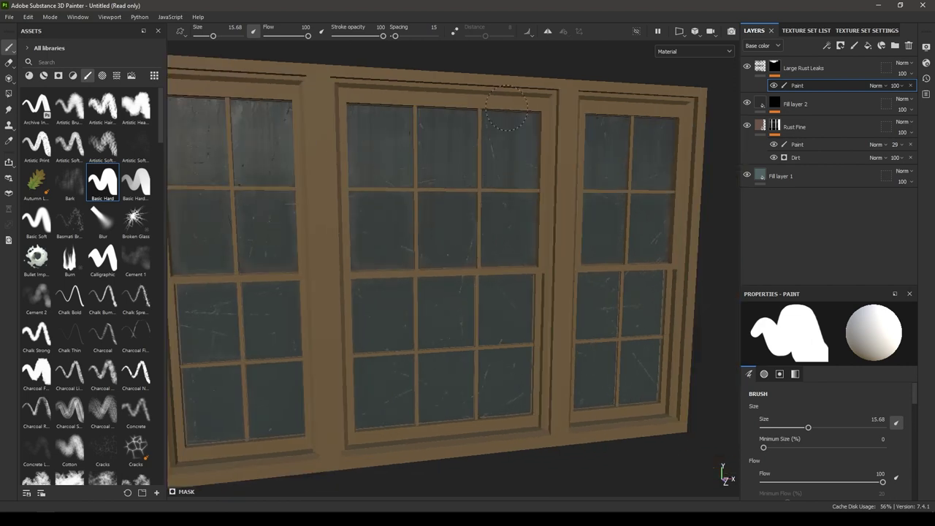
left_click_drag(517, 254, 581, 108, "alt")
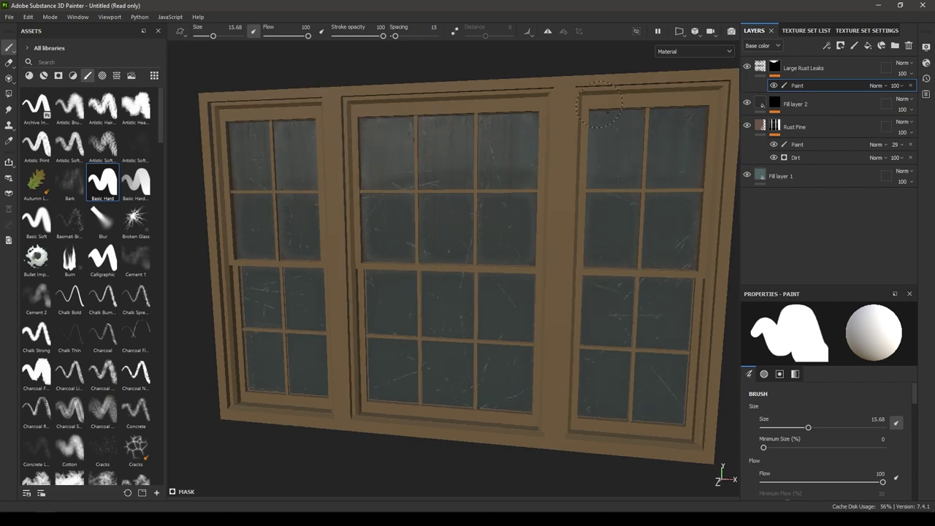
left_click_drag(681, 158, 464, 357, "alt")
right_click_drag(464, 358, 426, 234, "alt")
left_click_drag(426, 234, 358, 293, "alt")
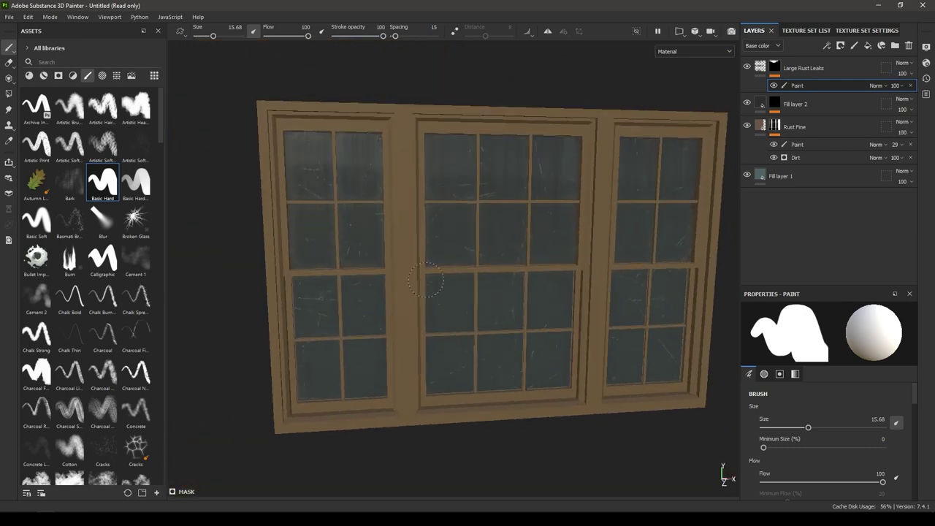
middle_click_drag(459, 297, 436, 292, "alt")
left_click_drag(434, 292, 460, 287, "alt")
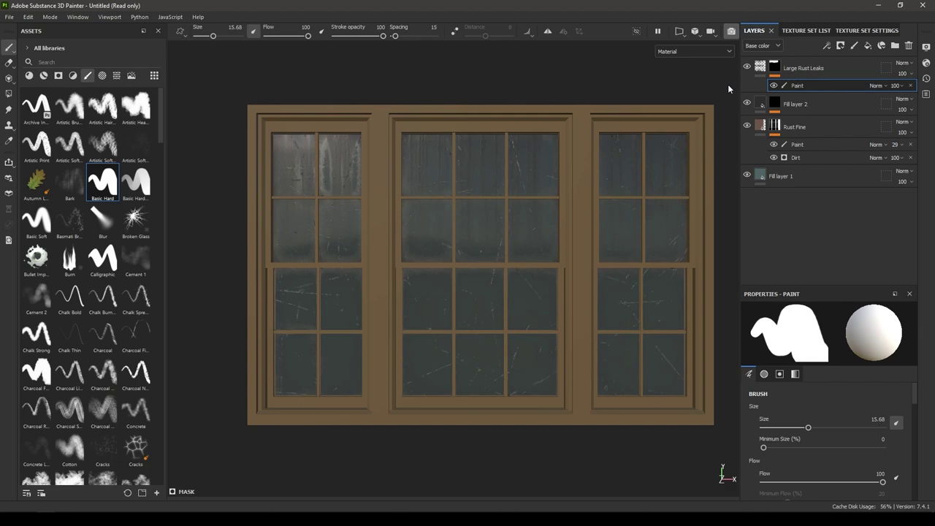
Render the window with Iray, inspect the transparent glass from different angles, and return to painting mode
key("F10")
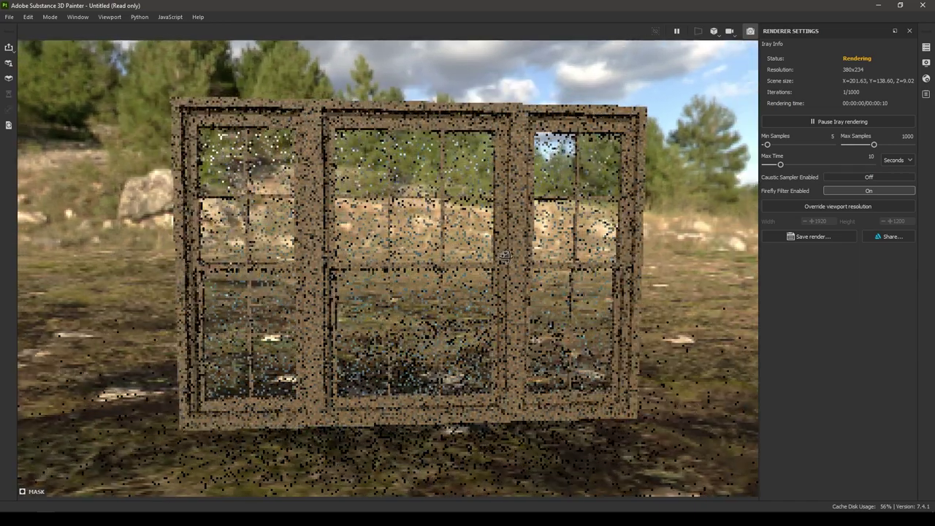
left_click_drag(504, 255, 478, 290, "alt")
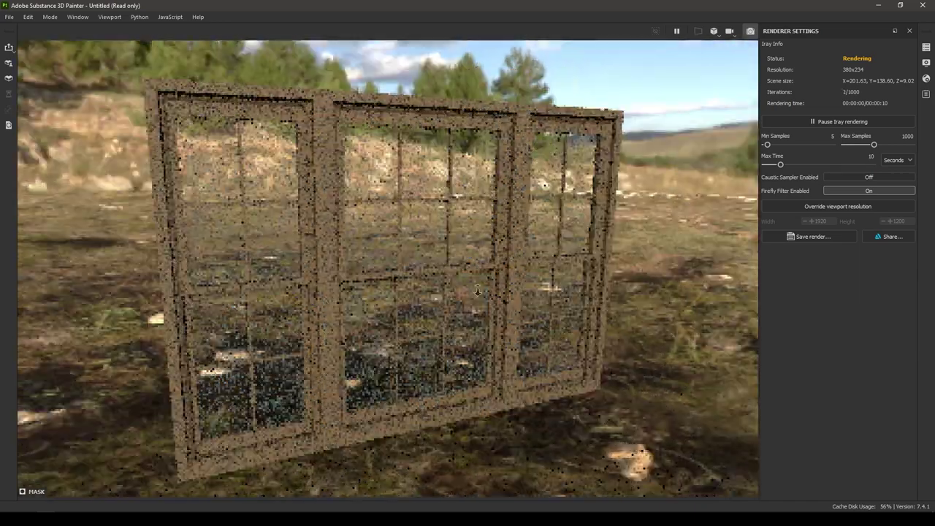
left_click_drag(425, 204, 379, 208, "alt")
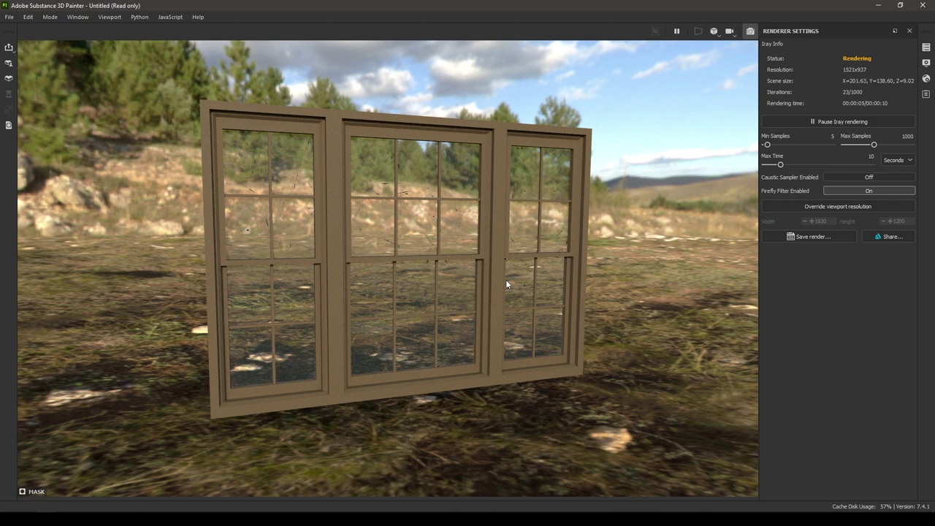
key("F9")
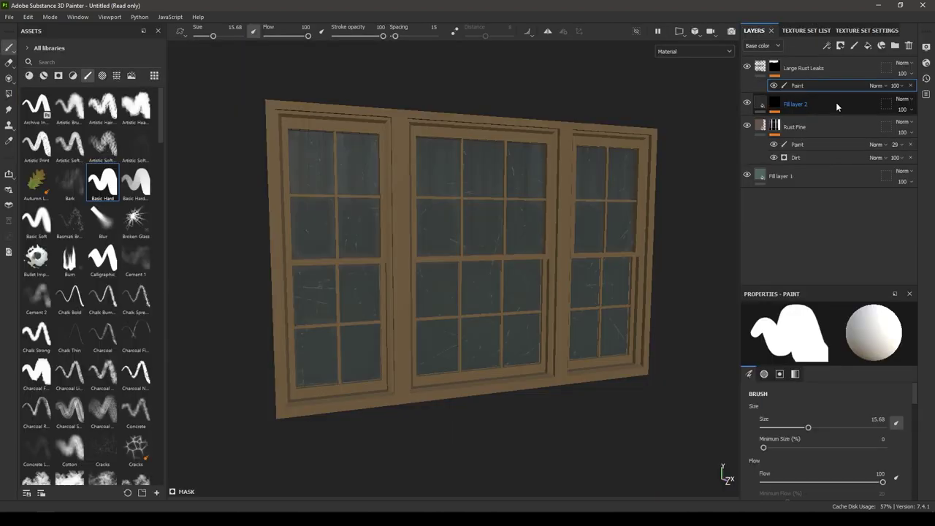